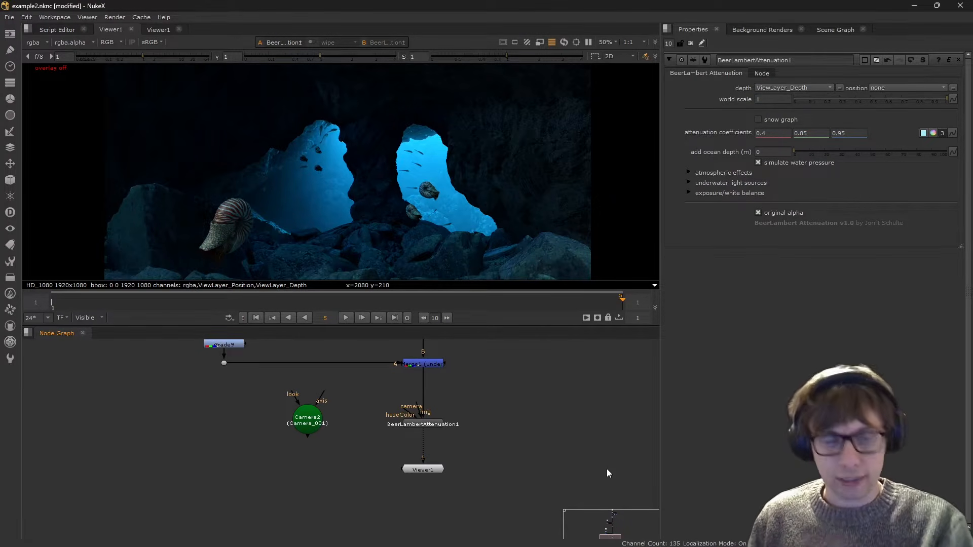
- View the render from the read node at the head of the main branch
{"action": "middle_click_drag", "start_coordinate": [429, 435], "coordinate": [432, 447]}
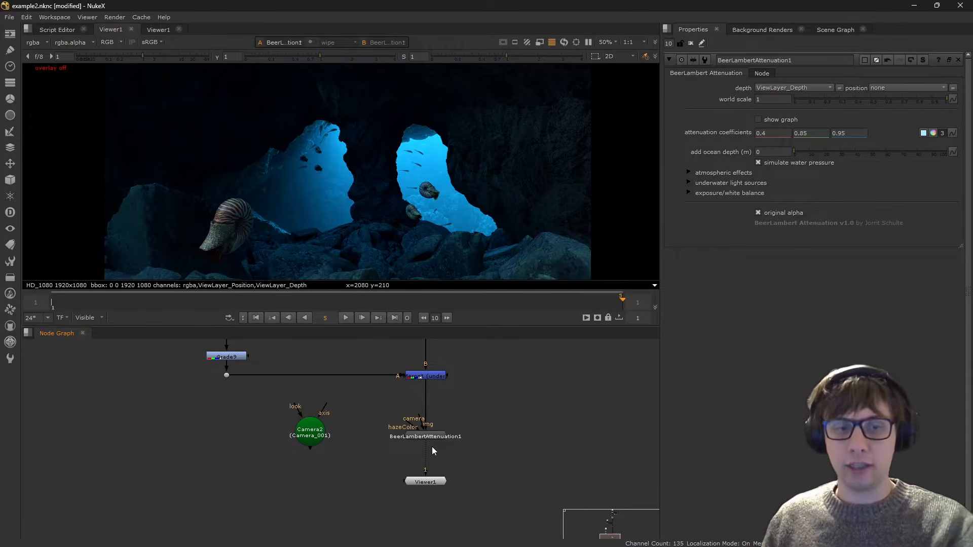
{"action": "left_click", "coordinate": [416, 435]}
{"action": "left_click", "coordinate": [494, 439]}
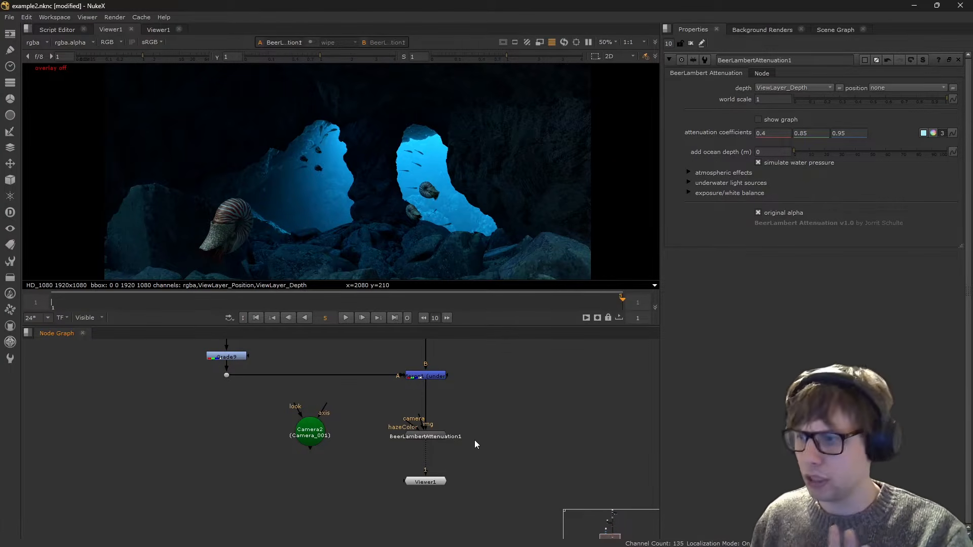
{"action": "scroll", "coordinate": [474, 440], "scroll_direction": "down", "scroll_amount": 6}
{"action": "scroll", "coordinate": [452, 434], "scroll_direction": "up", "scroll_amount": 6}
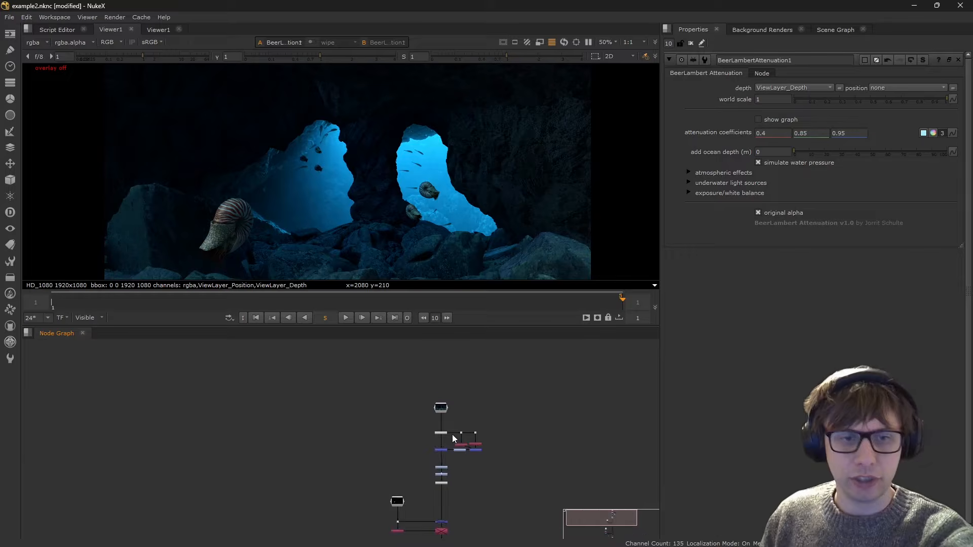
{"action": "left_click", "coordinate": [421, 395]}
{"action": "key", "text": "1"}
{"action": "scroll", "coordinate": [428, 202], "scroll_direction": "down", "scroll_amount": 1}
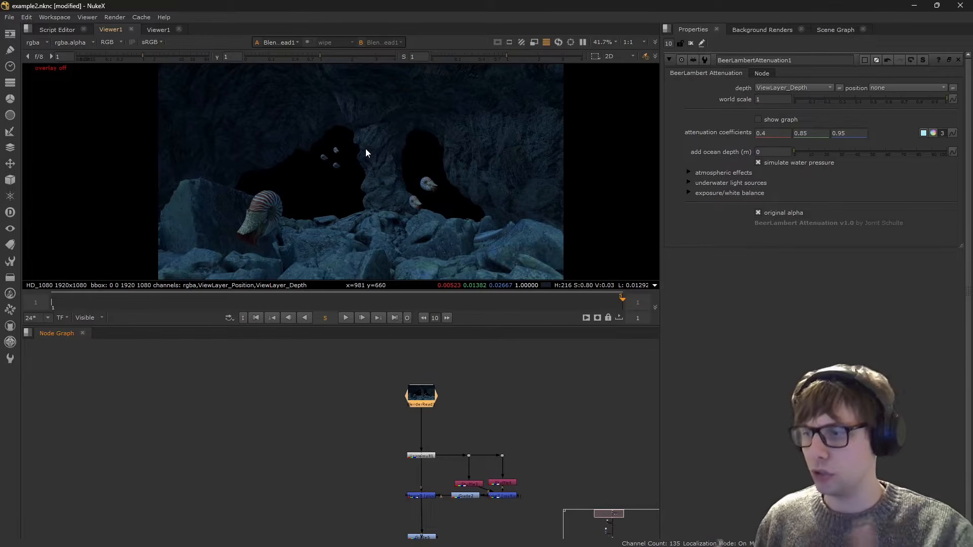
- View the output of the Premult1 node below the main branch's grade nodes
{"action": "middle_click_drag", "start_coordinate": [482, 443], "coordinate": [497, 367]}
{"action": "left_click", "coordinate": [437, 499]}
{"action": "key", "text": "1"}
{"action": "left_click", "coordinate": [407, 490]}
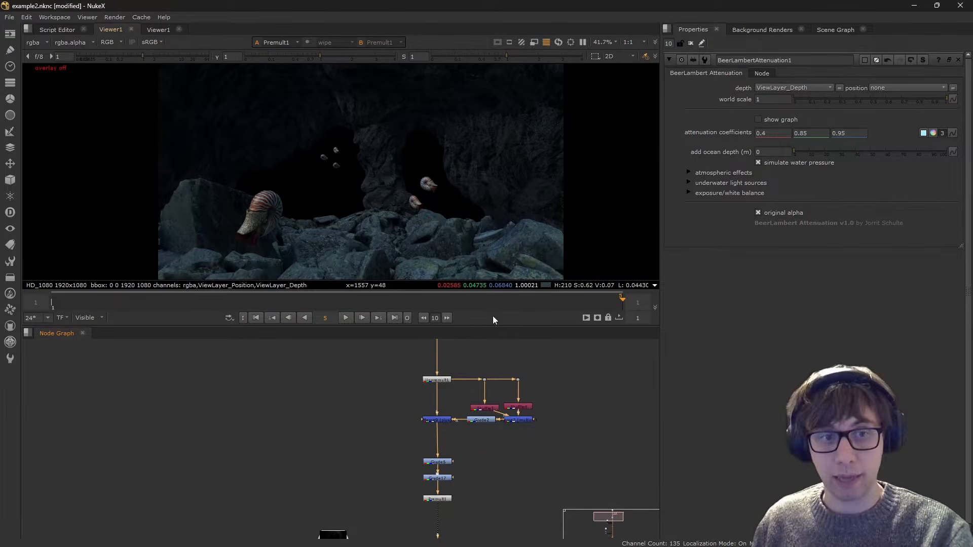
- View the second render read node, in the side branch beside the main comp, on its own
{"action": "middle_click_drag", "start_coordinate": [517, 441], "coordinate": [526, 297]}
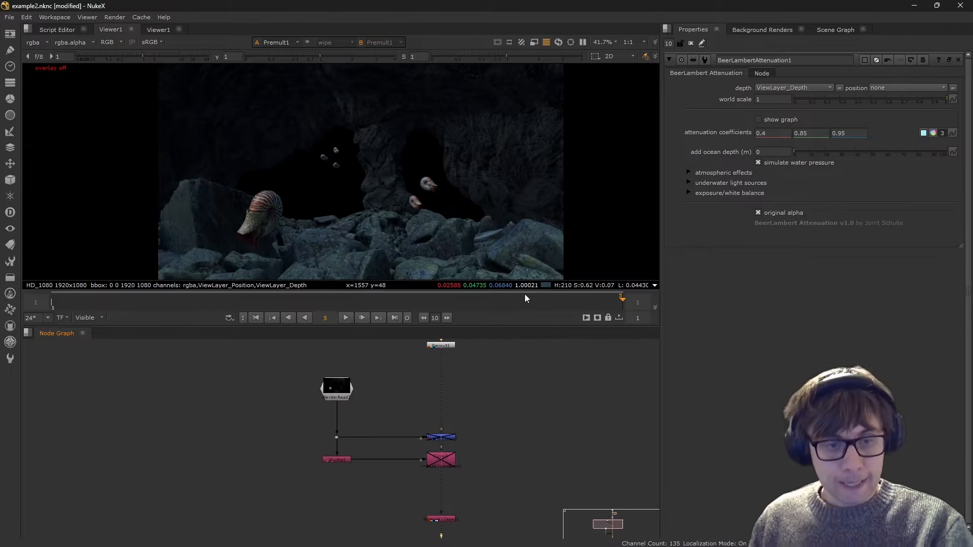
{"action": "left_click", "coordinate": [341, 388]}
{"action": "key", "text": "1"}
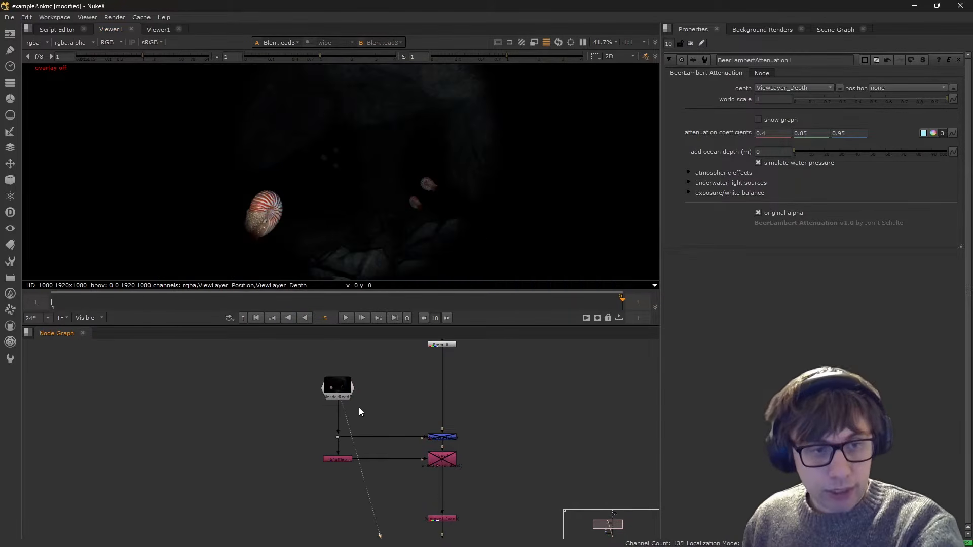
{"action": "middle_click_drag", "start_coordinate": [353, 402], "coordinate": [327, 389]}
{"action": "middle_click_drag", "start_coordinate": [468, 485], "coordinate": [431, 317]}
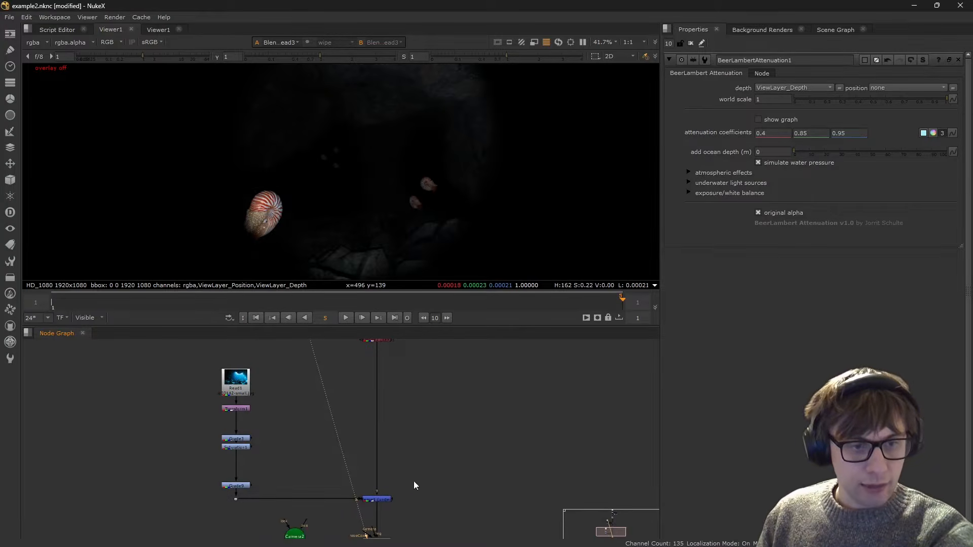
- View the Merge1 (under) output that places the background plate behind the cave, before the water attenuation
{"action": "left_click", "coordinate": [383, 499]}
{"action": "key", "text": "1"}
{"action": "key", "text": "d"}
{"action": "key", "text": "d"}
{"action": "middle_click_drag", "start_coordinate": [443, 493], "coordinate": [477, 393]}
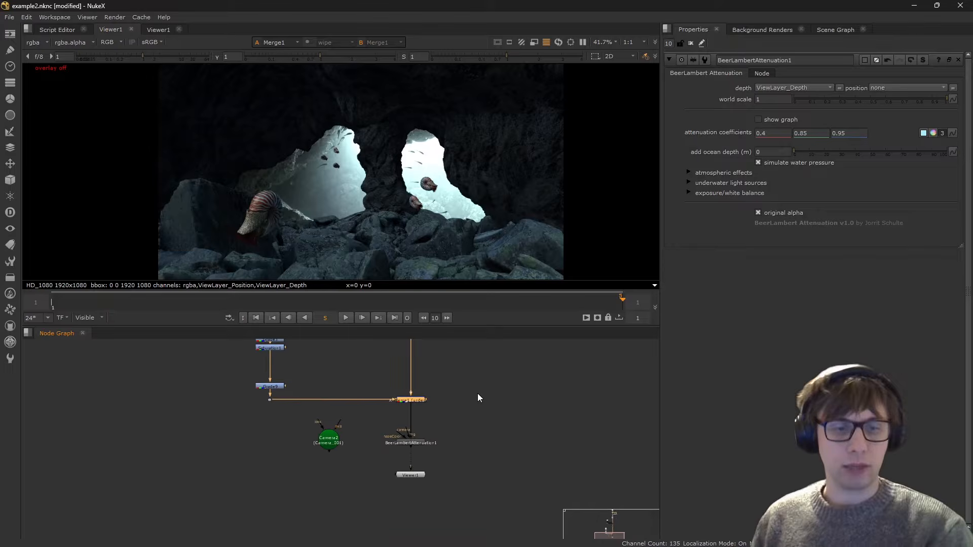
{"action": "scroll", "coordinate": [450, 444], "scroll_direction": "up", "scroll_amount": 4}
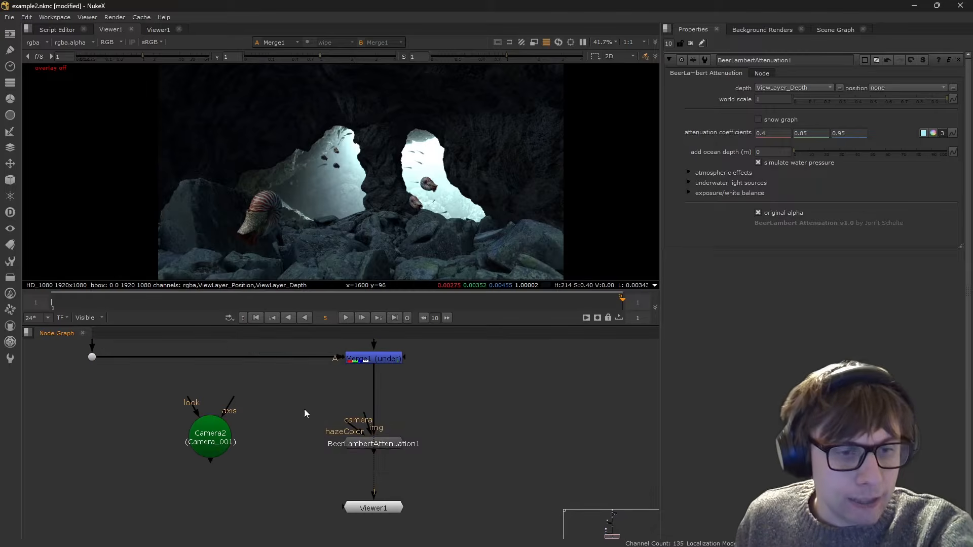
- Display the BeerLambertAttenuation1 output to compare it with the unattenuated merge
{"action": "left_click_drag", "start_coordinate": [279, 419], "coordinate": [440, 470]}
{"action": "key", "text": "1"}
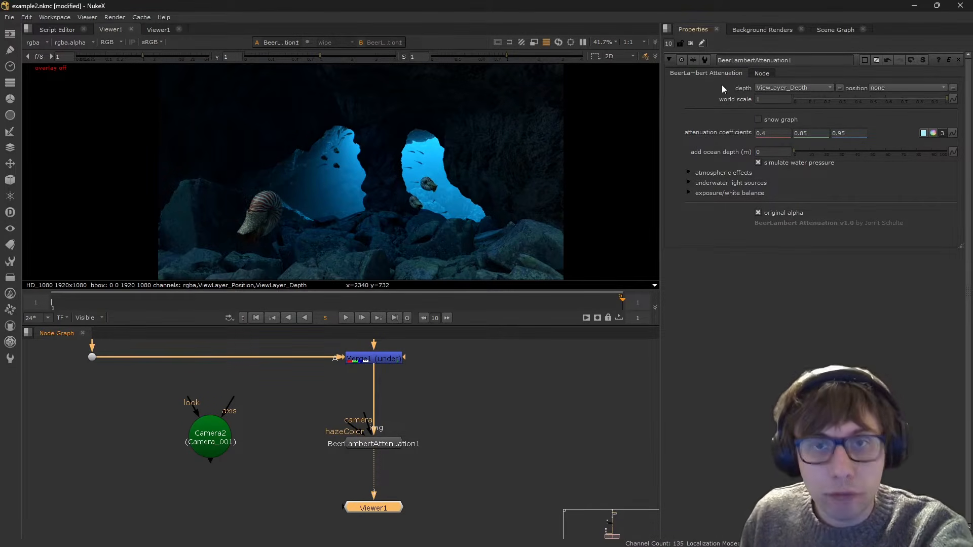
{"action": "middle_click_drag", "start_coordinate": [424, 421], "coordinate": [441, 409]}
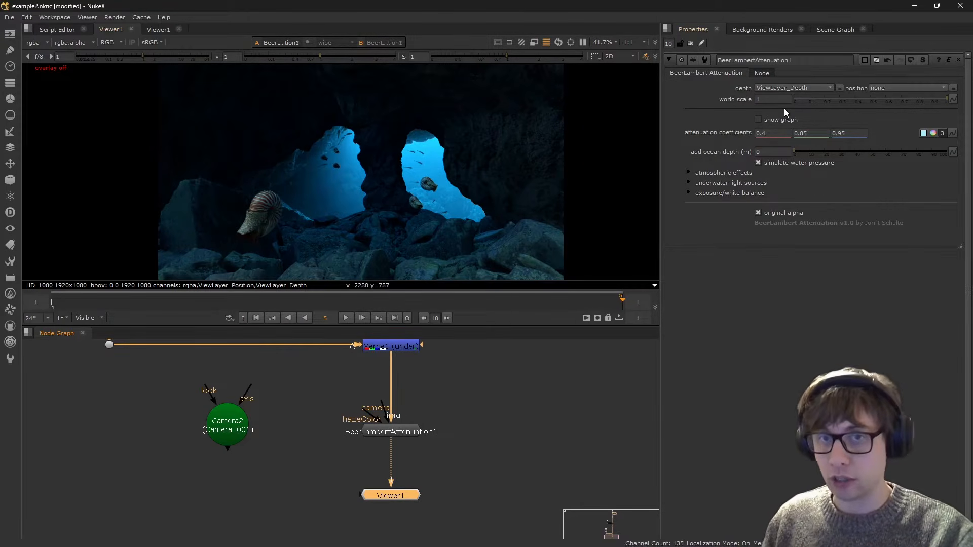
{"action": "mouse_move", "coordinate": [780, 101]}
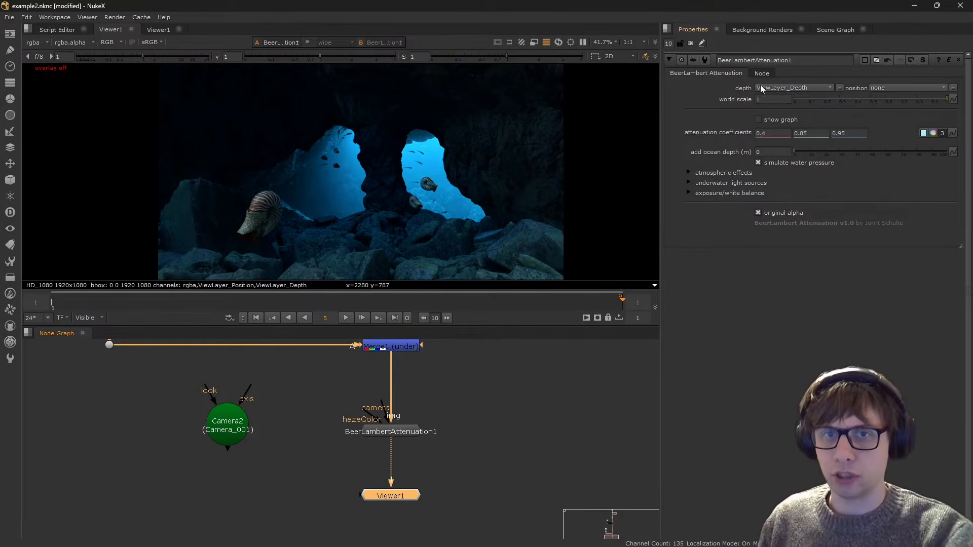
{"action": "left_click", "coordinate": [757, 98]}
{"action": "left_click", "coordinate": [771, 318]}
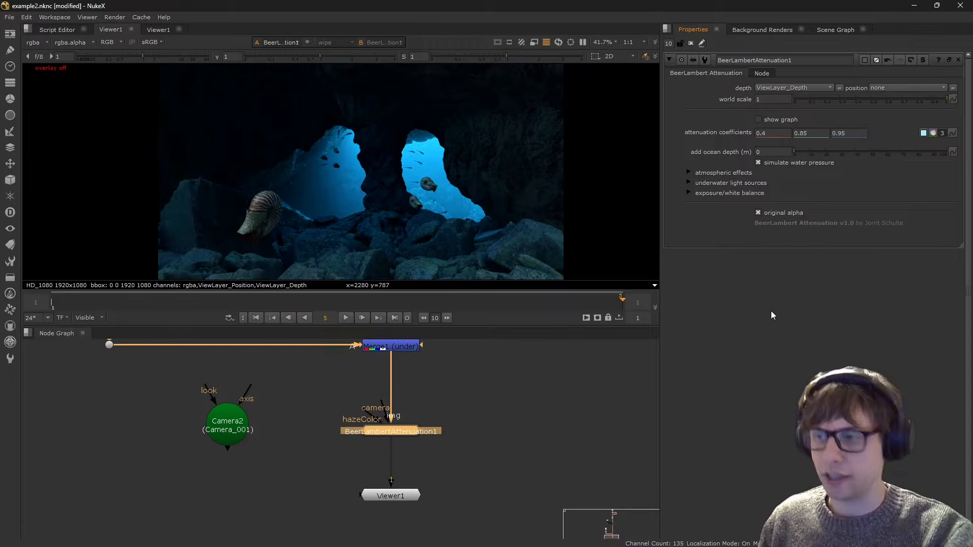
{"action": "left_click", "coordinate": [510, 413]}
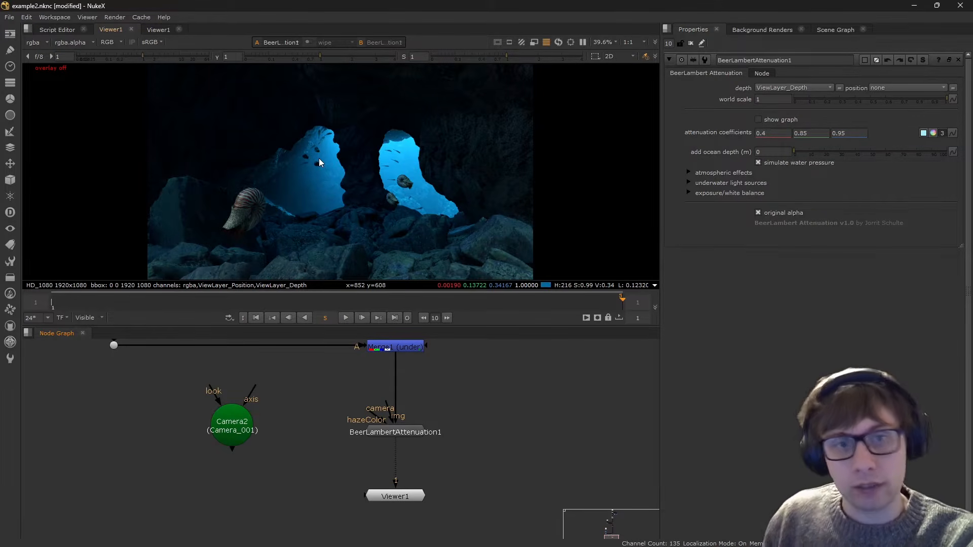
- Show the attenuation graph over the image and enlarge it for viewing
{"action": "left_click", "coordinate": [758, 119]}
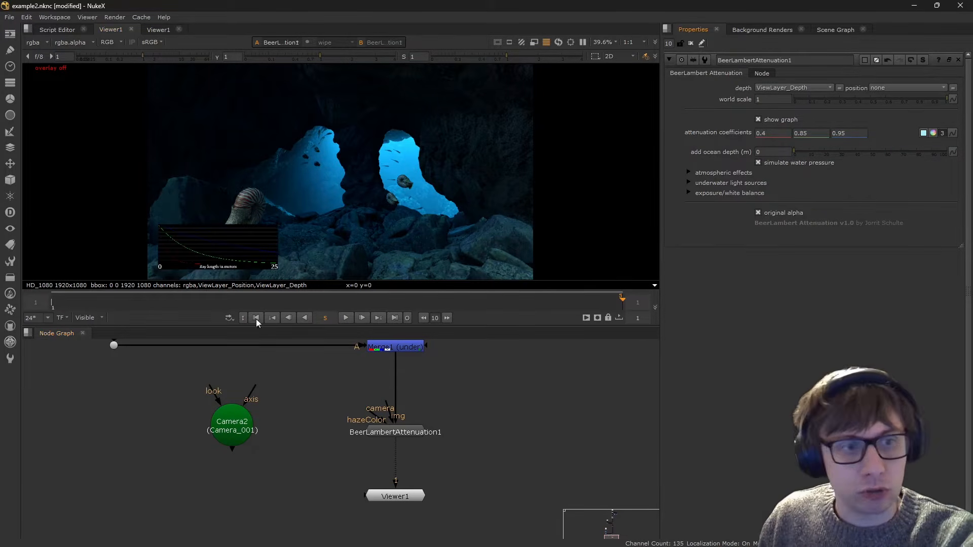
{"action": "scroll", "coordinate": [348, 233], "scroll_direction": "up", "scroll_amount": 3}
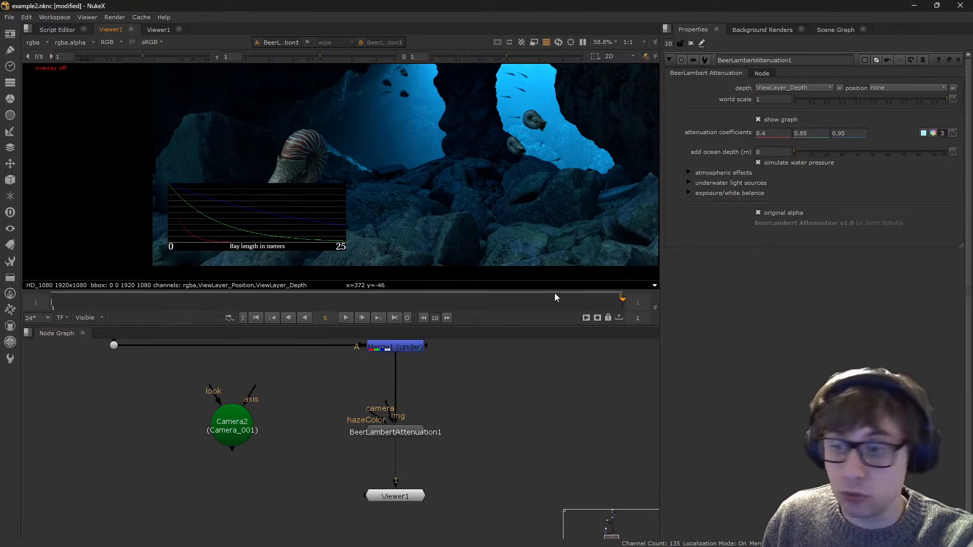
- Switch to the browser and look through the X_Waveform page on Nukepedia with its example waveforms
{"action": "key", "text": "alt+Tab"}
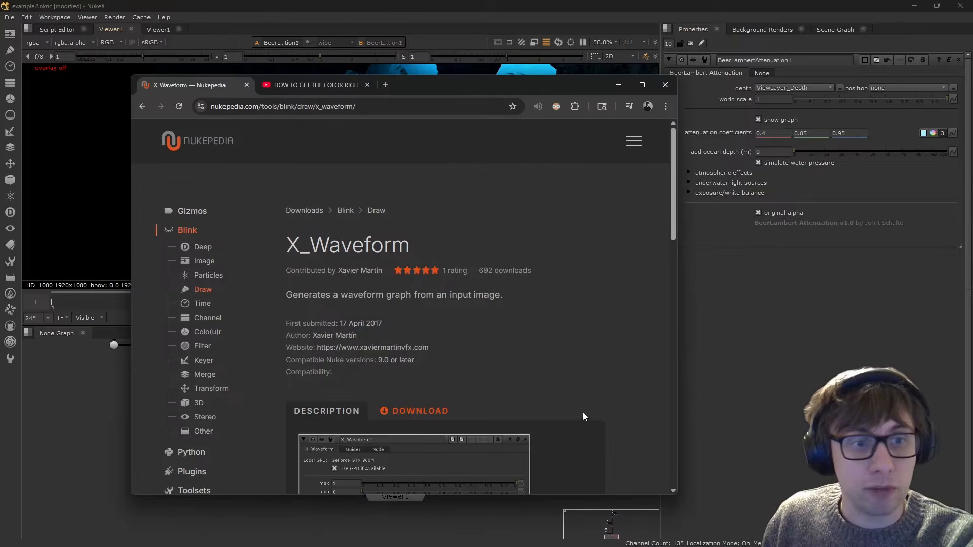
{"action": "scroll", "coordinate": [440, 264], "scroll_direction": "down", "scroll_amount": 15}
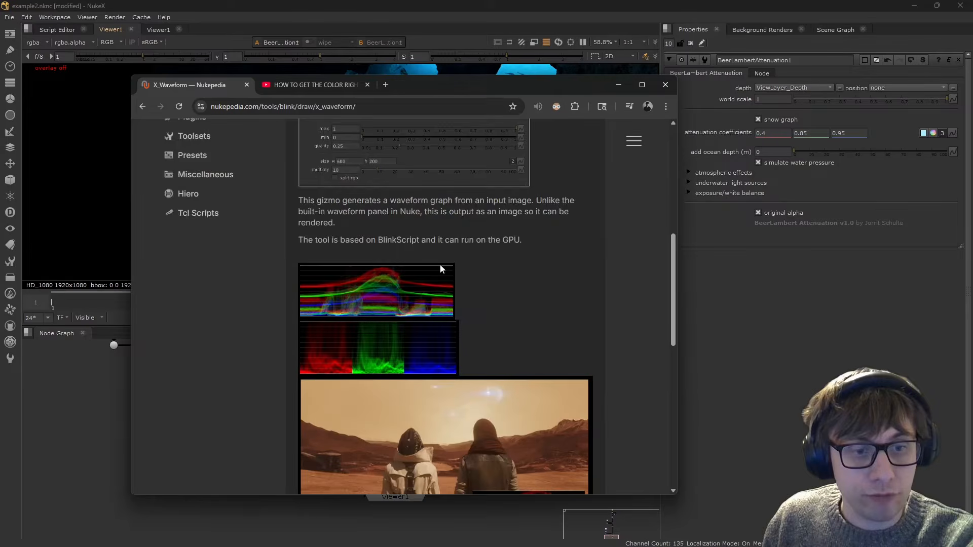
{"action": "scroll", "coordinate": [437, 213], "scroll_direction": "up", "scroll_amount": 4}
{"action": "scroll", "coordinate": [435, 212], "scroll_direction": "up", "scroll_amount": 1}
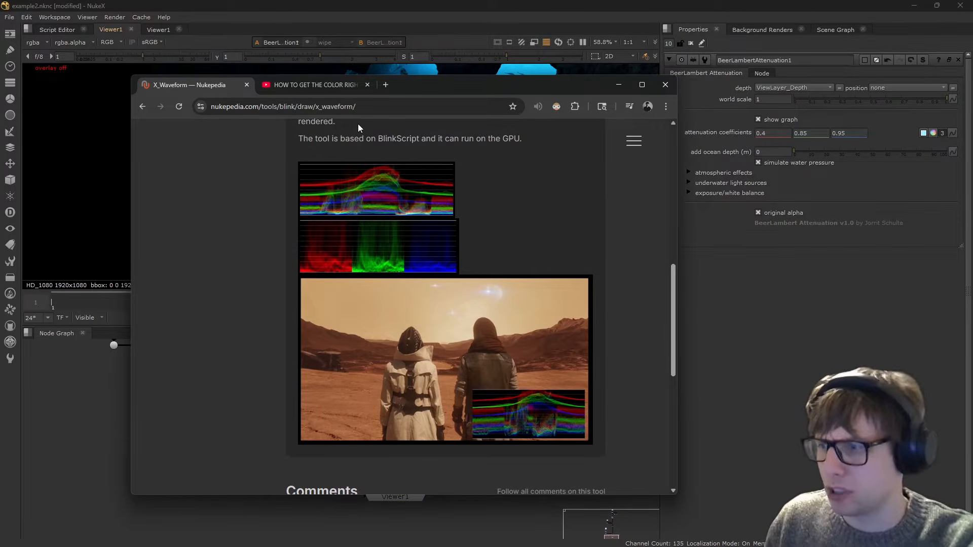
- Return to NukeX and examine the red, green and blue curves in the attenuation graph
{"action": "left_click", "coordinate": [826, 321]}
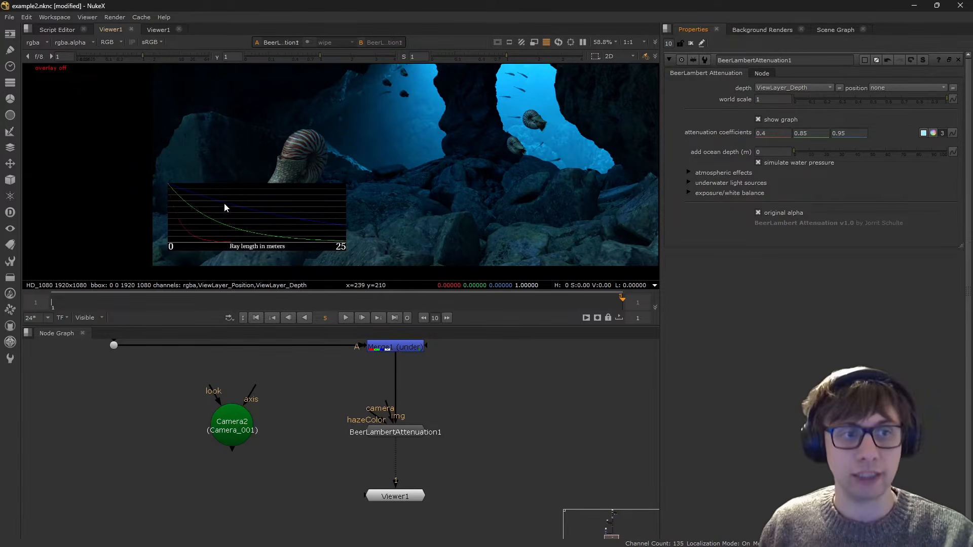
{"action": "scroll", "coordinate": [224, 203], "scroll_direction": "up", "scroll_amount": 1}
{"action": "scroll", "coordinate": [76, 244], "scroll_direction": "up", "scroll_amount": 1}
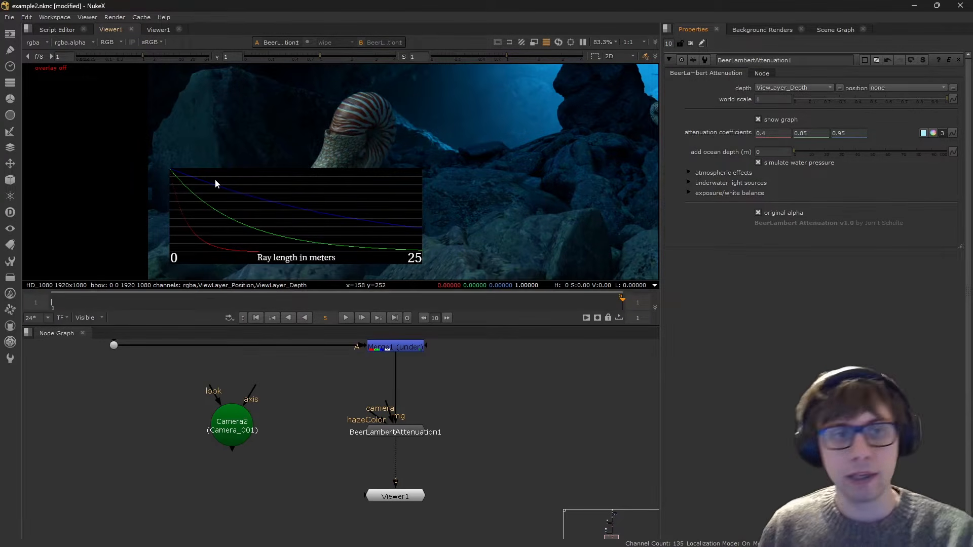
{"action": "scroll", "coordinate": [166, 202], "scroll_direction": "down", "scroll_amount": 4}
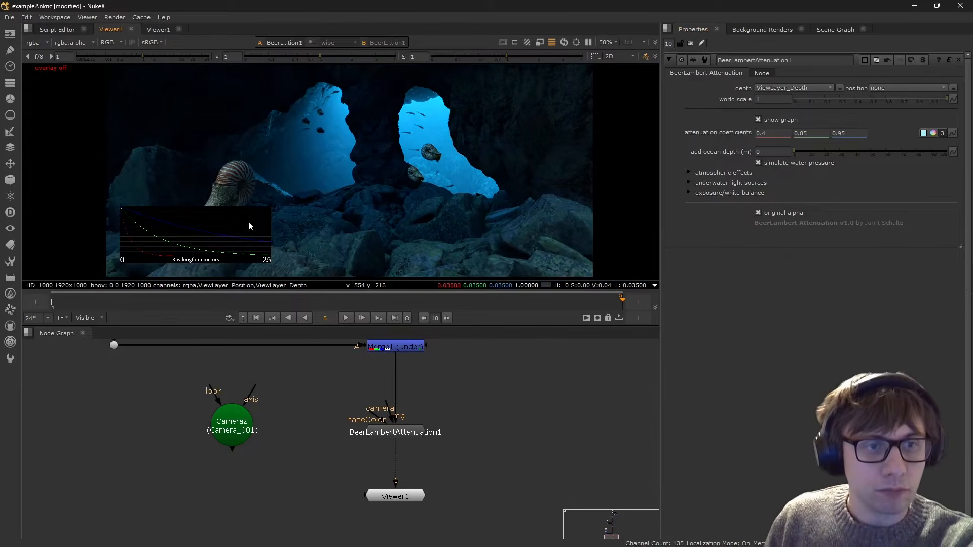
- Try added ocean depths of 3 m and 16 m, finishing with 12 m
{"action": "left_click", "coordinate": [772, 152]}
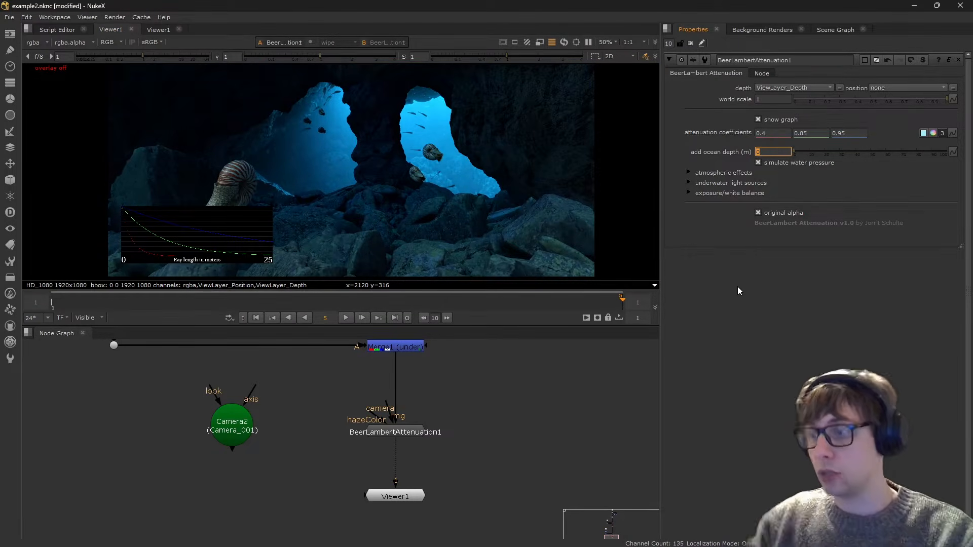
{"action": "type", "text": "3"}
{"action": "key", "text": "Return"}
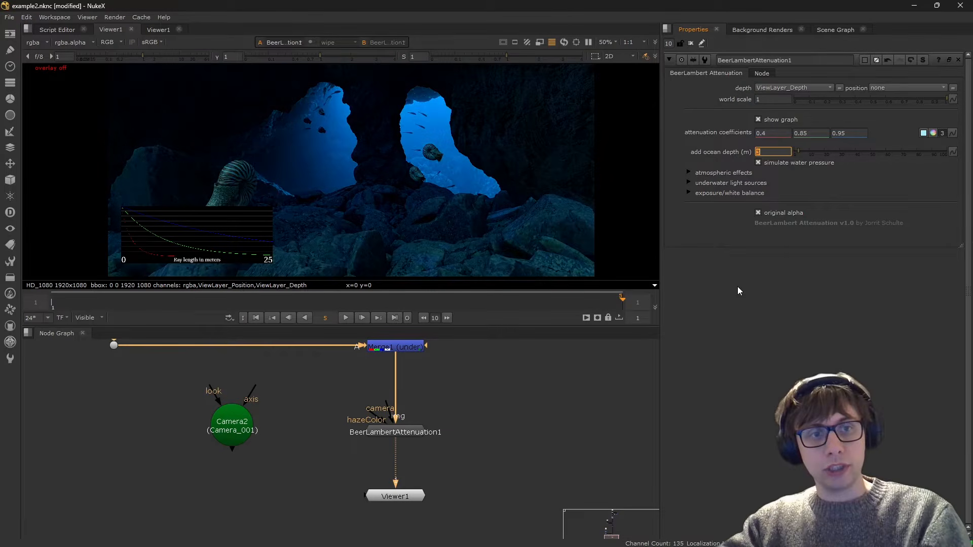
{"action": "type", "text": "16"}
{"action": "key", "text": "Return"}
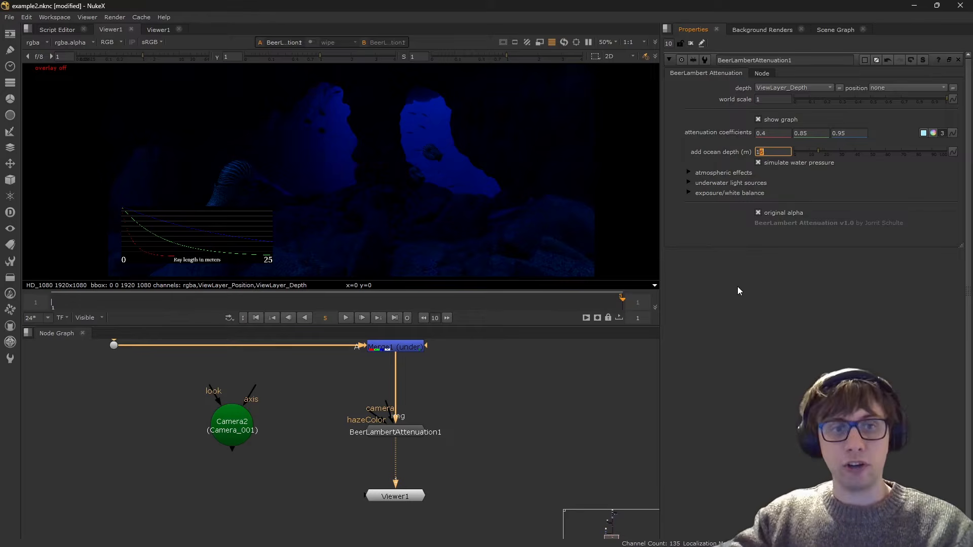
{"action": "type", "text": "12"}
{"action": "key", "text": "Return"}
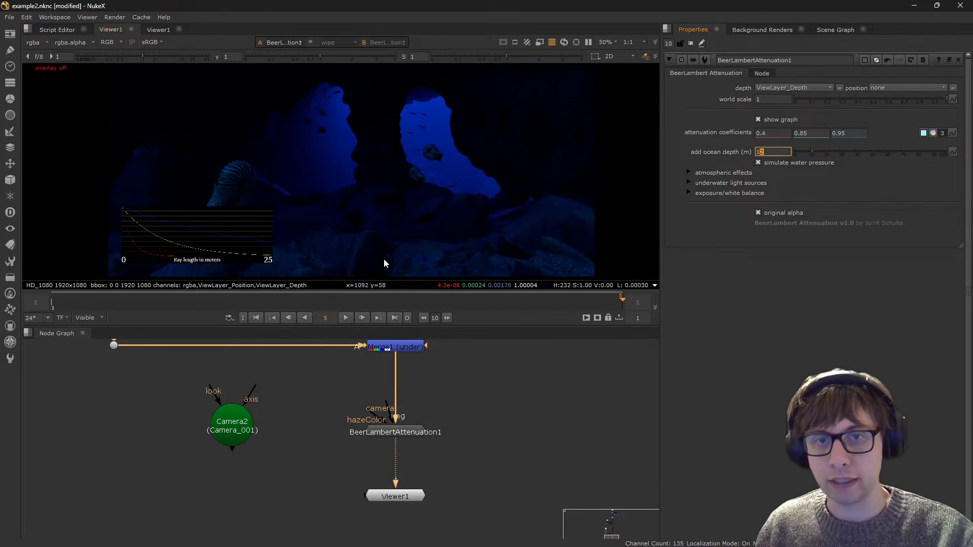
- Lower the blue attenuation coefficient to 0.9
{"action": "middle_click_drag", "start_coordinate": [321, 185], "coordinate": [382, 183]}
{"action": "left_click", "coordinate": [849, 133]}
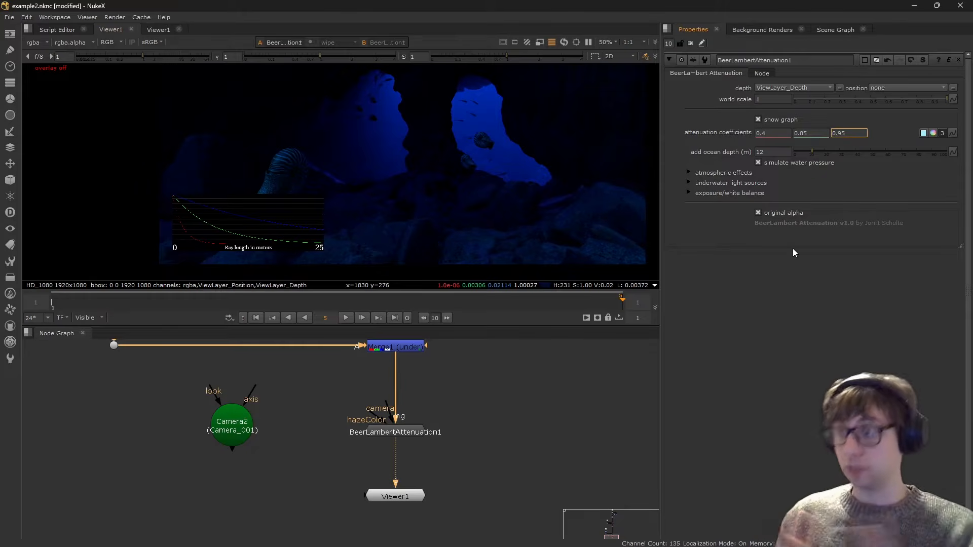
{"action": "key", "text": "Down"}
{"action": "key", "text": "Down"}
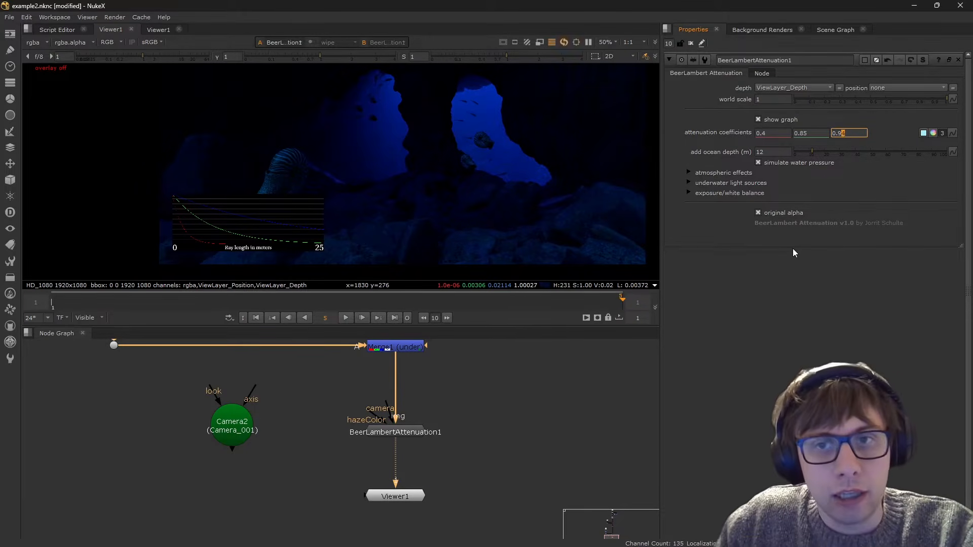
{"action": "key", "text": "Down"}
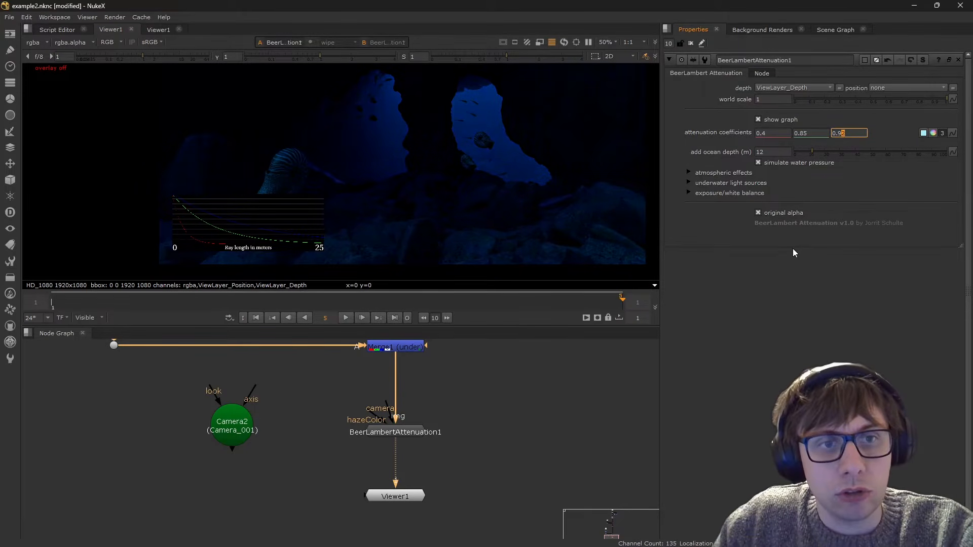
{"action": "key", "text": "Down"}
{"action": "key", "text": "Down"}
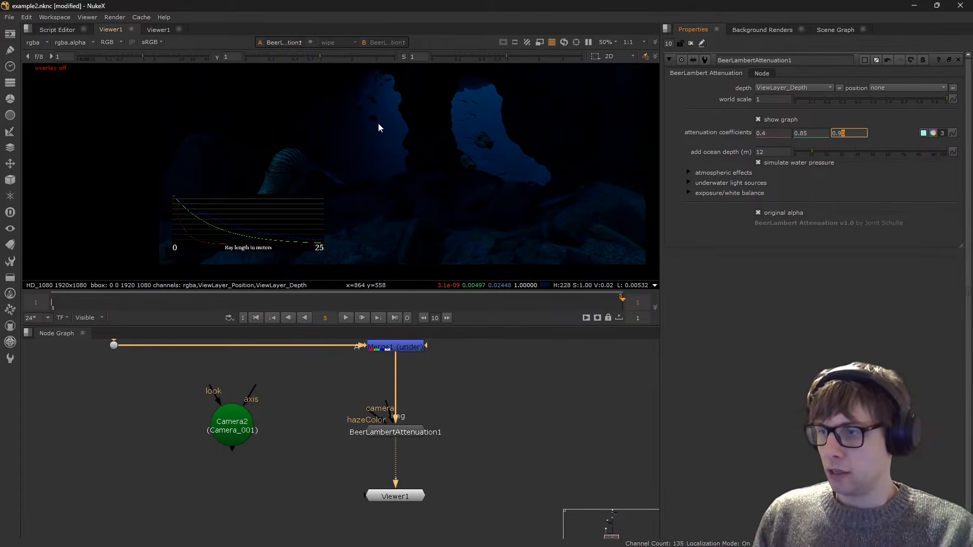
- Hide the attenuation graph and set the added ocean depth to 10 m
{"action": "left_click", "coordinate": [757, 119]}
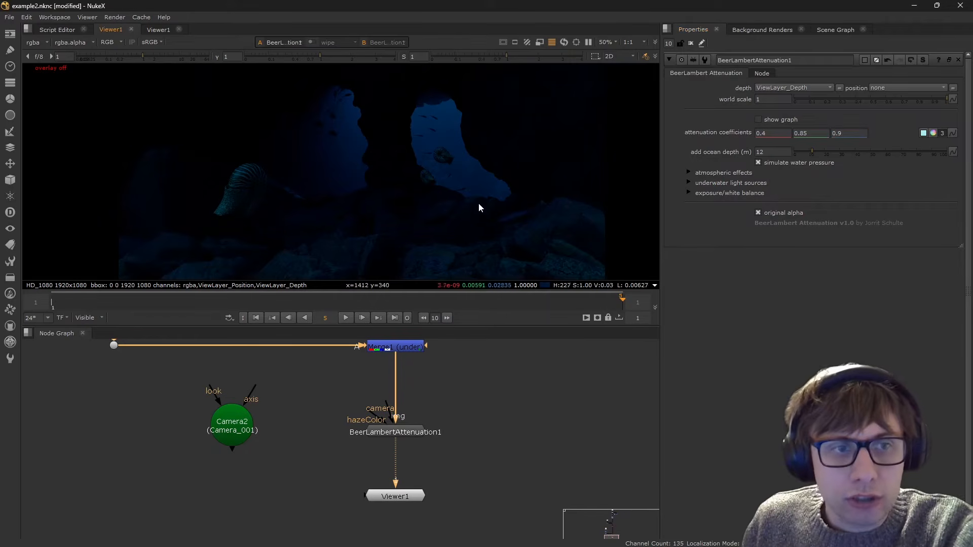
{"action": "middle_click_drag", "start_coordinate": [412, 144], "coordinate": [403, 151]}
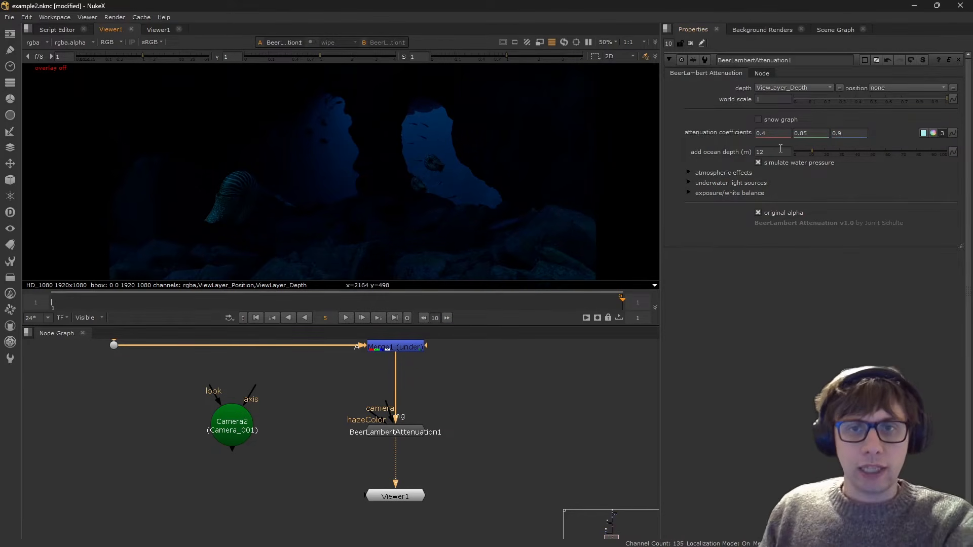
{"action": "left_click", "coordinate": [769, 149]}
{"action": "key", "text": "Up"}
{"action": "key", "text": "Up"}
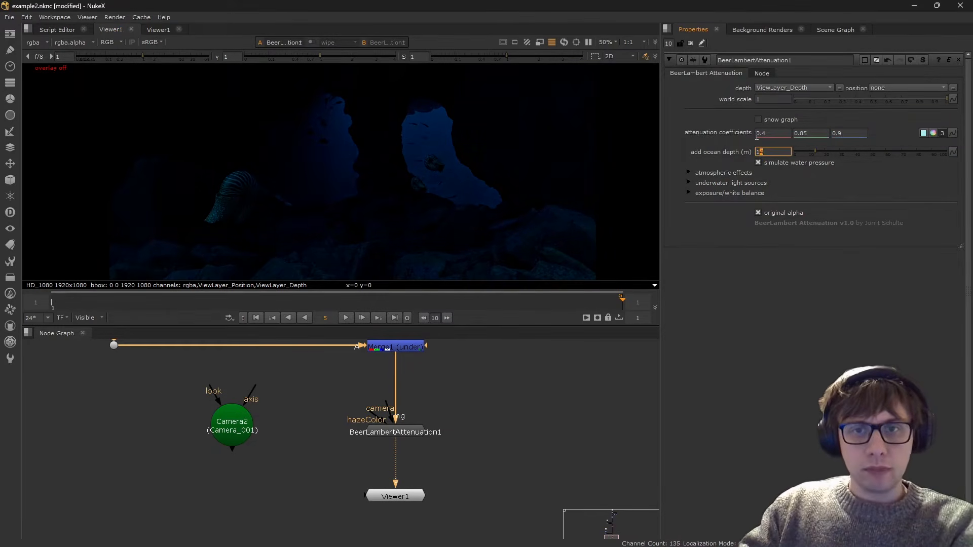
{"action": "key", "text": "Down"}
{"action": "key", "text": "Down"}
{"action": "key", "text": "Down"}
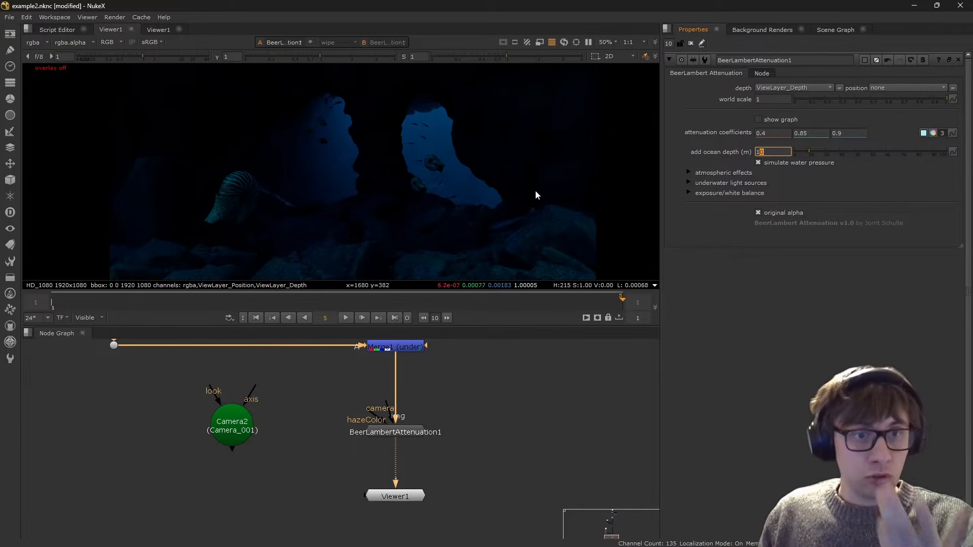
- Enable set white balance without the limit in the exposure/white balance settings, trying distances 2 and 3 and finishing at 1.6
{"action": "middle_click_drag", "start_coordinate": [541, 192], "coordinate": [551, 186]}
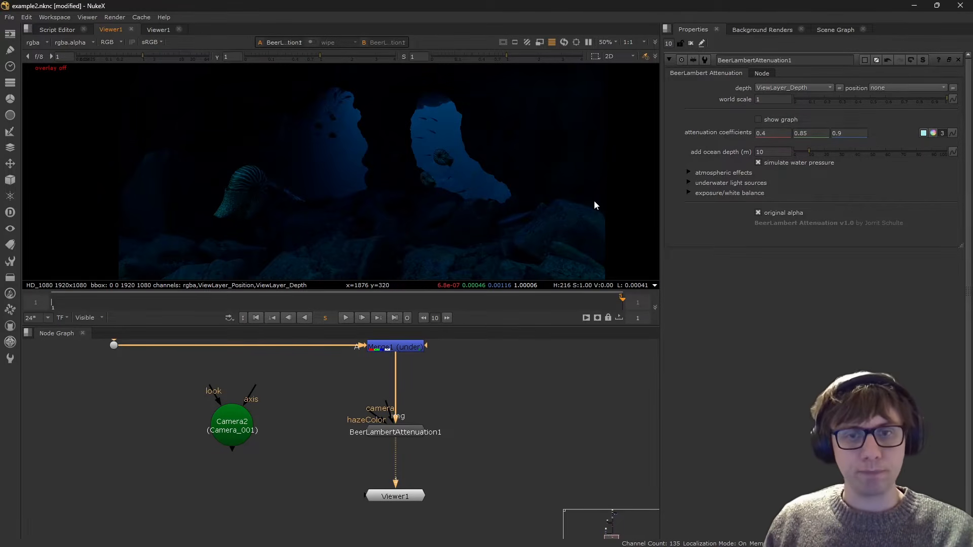
{"action": "left_click", "coordinate": [724, 193]}
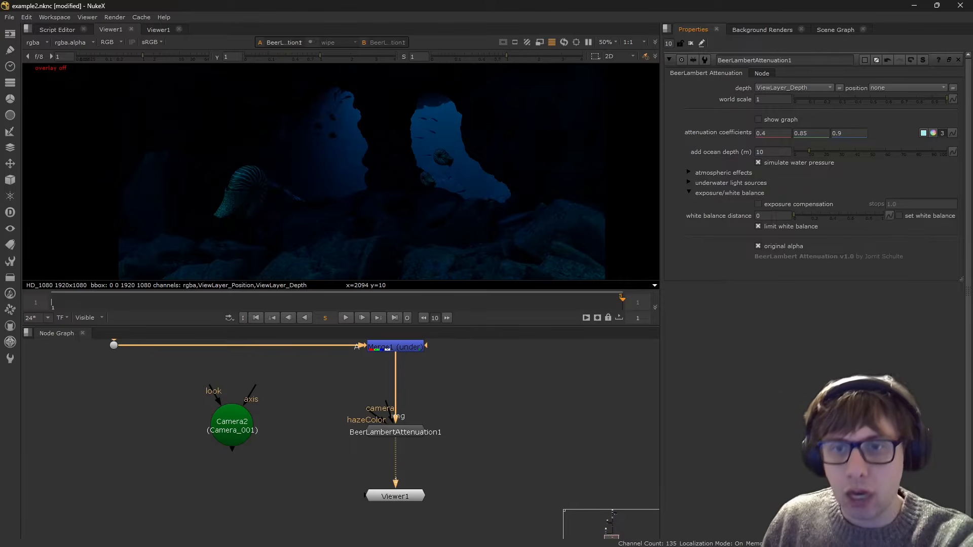
{"action": "left_click", "coordinate": [944, 217]}
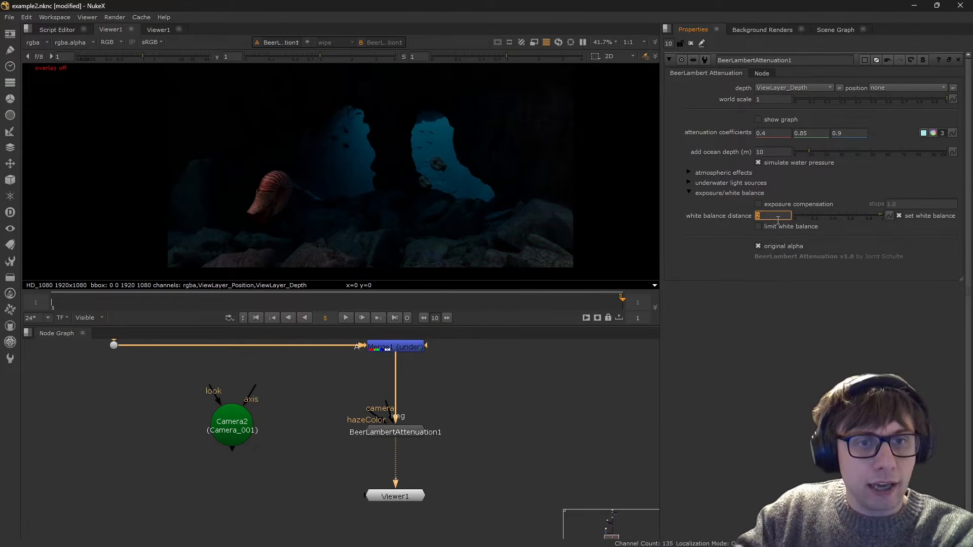
{"action": "key", "text": "Up"}
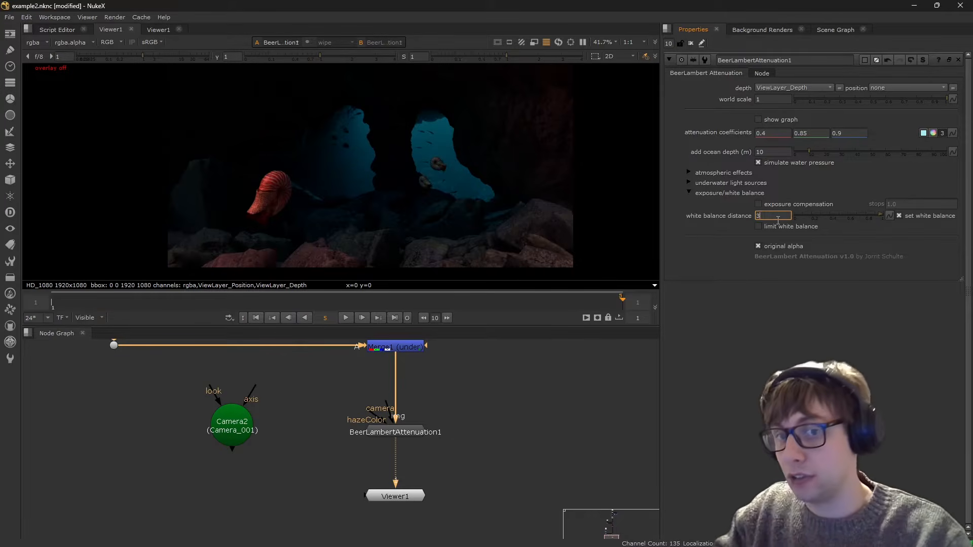
{"action": "key", "text": "Down"}
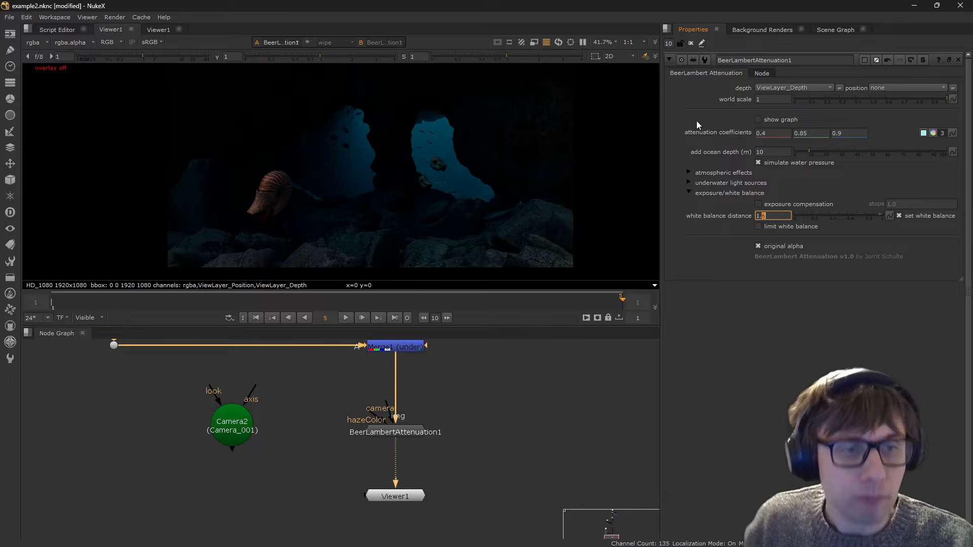
- Raise the viewer gain to 4 to brighten the display of the white-balanced cave and nautilus
{"action": "scroll", "coordinate": [470, 147], "scroll_direction": "up", "scroll_amount": 2}
{"action": "left_click", "coordinate": [153, 55]}
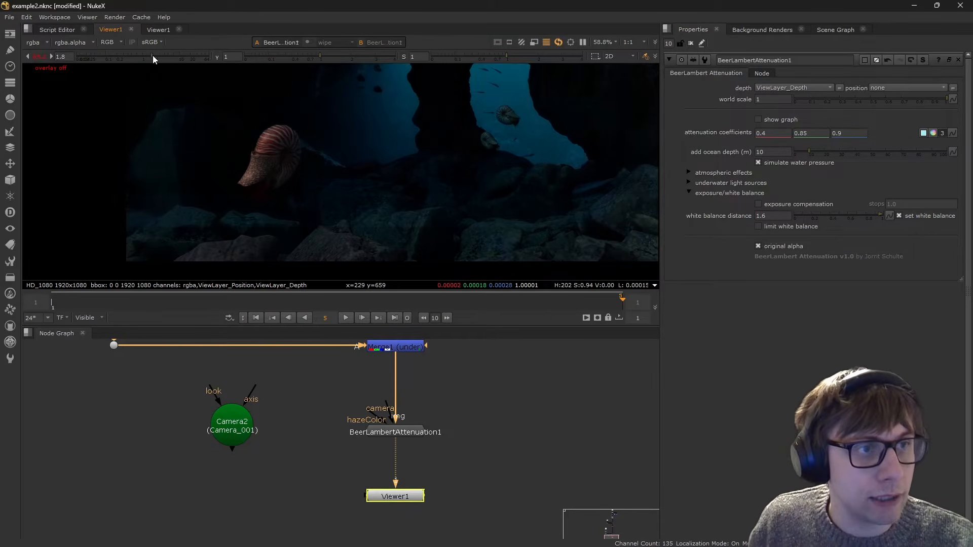
{"action": "left_click_drag", "start_coordinate": [153, 56], "coordinate": [165, 55]}
{"action": "scroll", "coordinate": [362, 187], "scroll_direction": "up", "scroll_amount": 1}
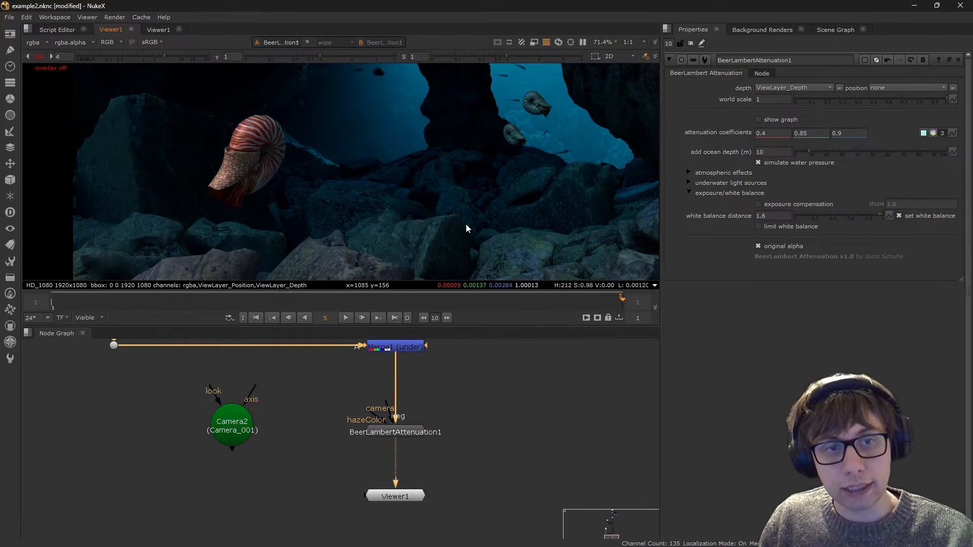
- Show the attenuation graph over the image, examine its curves along the ray length, and hide it again
{"action": "left_click", "coordinate": [760, 118]}
{"action": "middle_click_drag", "start_coordinate": [390, 169], "coordinate": [462, 122]}
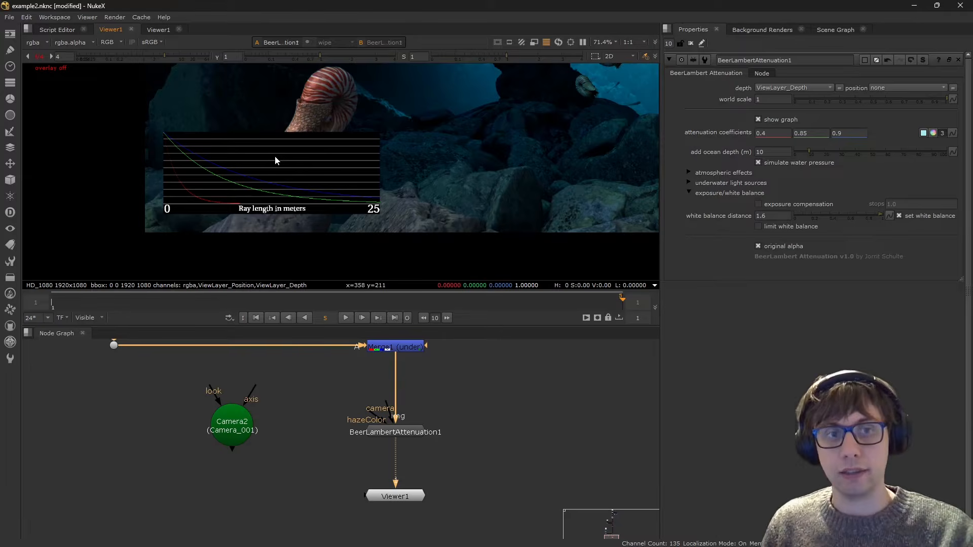
{"action": "middle_click_drag", "start_coordinate": [289, 196], "coordinate": [257, 205]}
{"action": "middle_click_drag", "start_coordinate": [388, 142], "coordinate": [353, 143]}
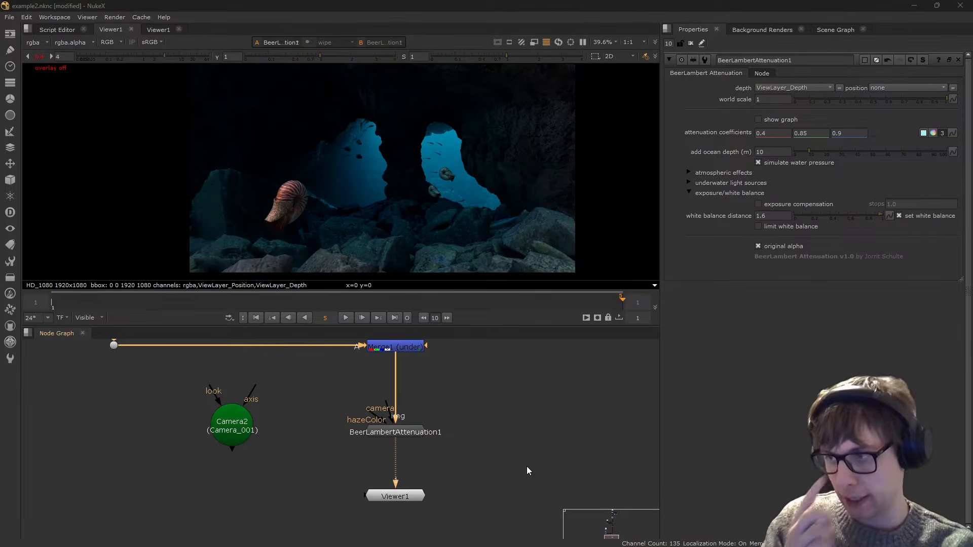
- Switch off the custom white balance and insert a Grade node between BeerLambertAttenuation1 and the viewer
{"action": "left_click", "coordinate": [418, 431]}
{"action": "key", "text": "g"}
{"action": "left_click", "coordinate": [417, 441]}
{"action": "left_click_drag", "start_coordinate": [397, 452], "coordinate": [396, 462]}
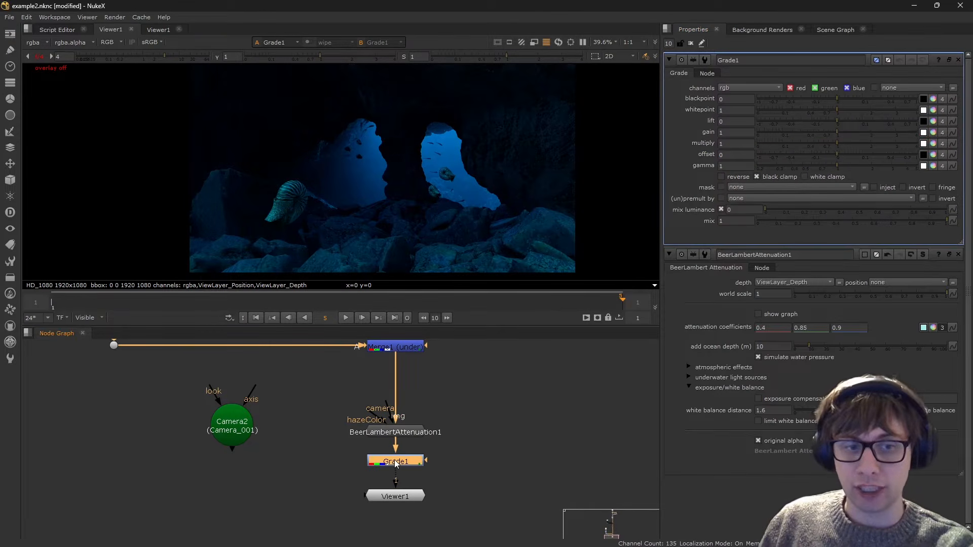
- Open the Grade gain colour sliders and set the red gain to 80, checking the effect on the nautilus
{"action": "left_click", "coordinate": [933, 132]}
{"action": "left_click_drag", "start_coordinate": [554, 70], "coordinate": [582, 76]}
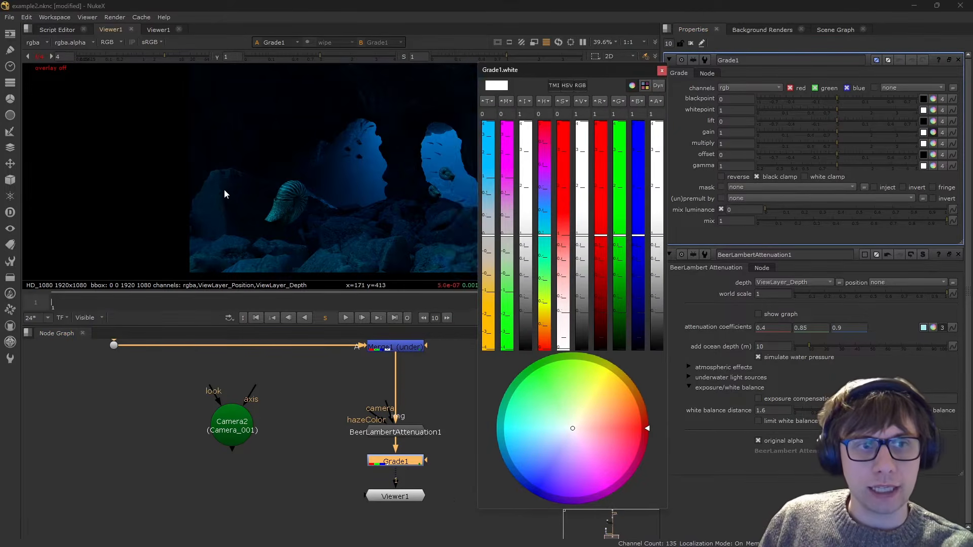
{"action": "scroll", "coordinate": [276, 163], "scroll_direction": "up", "scroll_amount": 5}
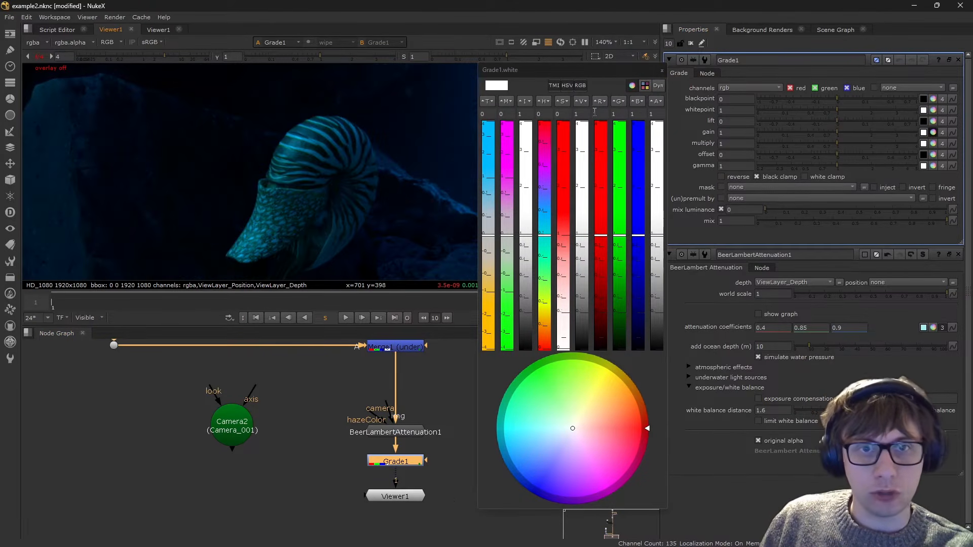
{"action": "left_click", "coordinate": [595, 113]}
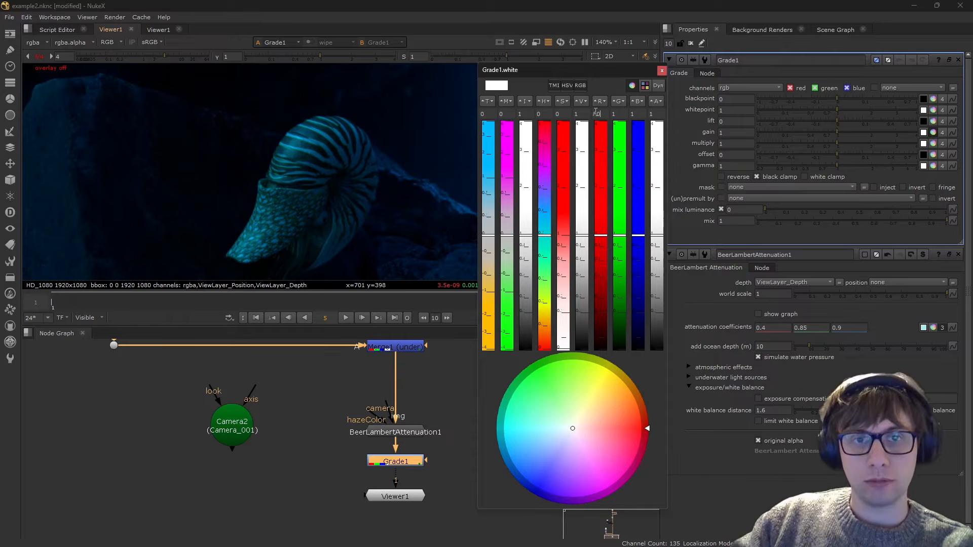
{"action": "key", "text": "Return"}
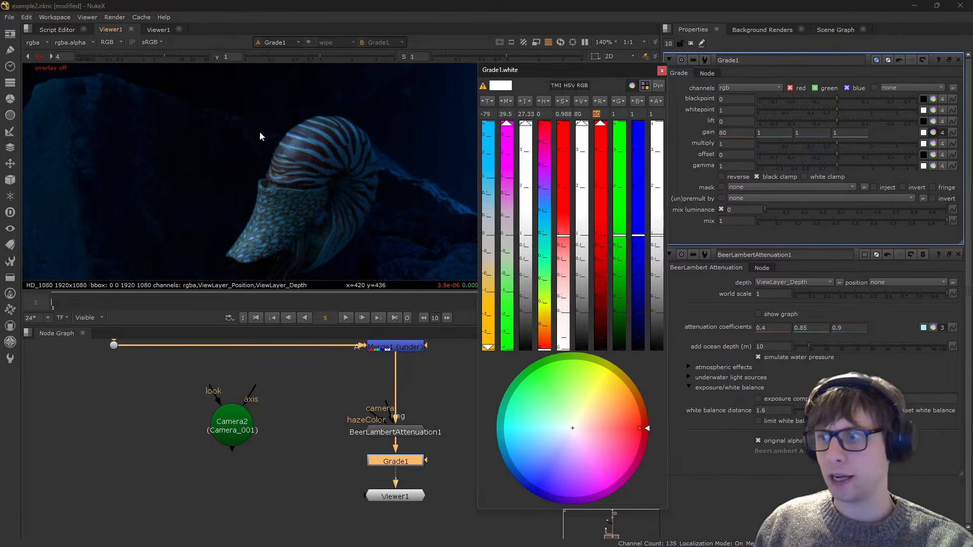
{"action": "left_click", "coordinate": [768, 346]}
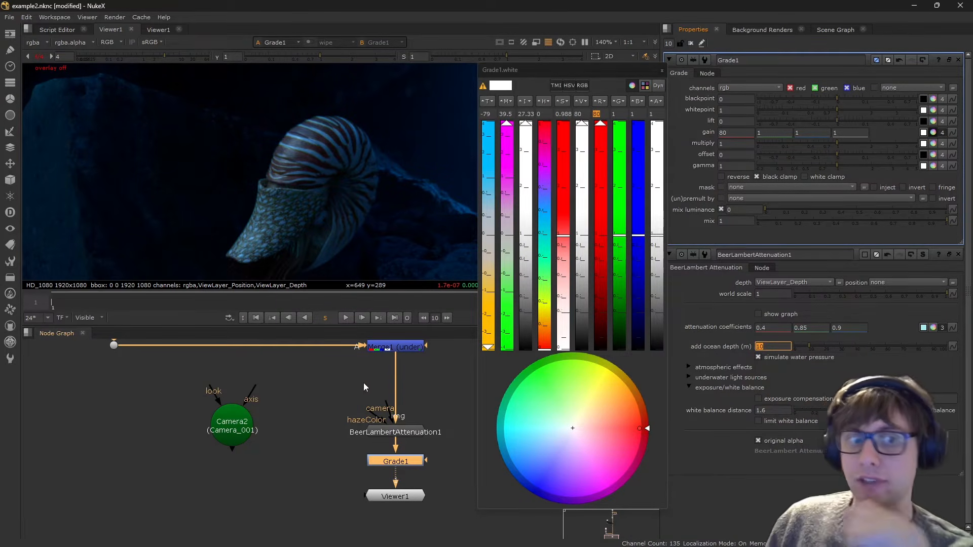
{"action": "left_click", "coordinate": [601, 114]}
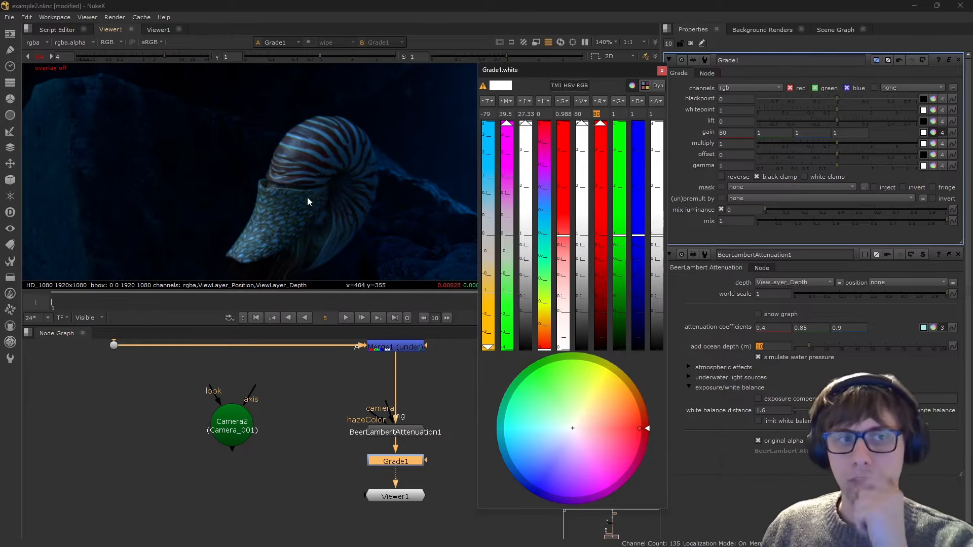
- Lower the Grade's blue gain to 0.77, compare the image with Grade1 disabled and enabled, and close the colour sliders
{"action": "scroll", "coordinate": [287, 175], "scroll_direction": "down", "scroll_amount": 4}
{"action": "left_click", "coordinate": [399, 364]}
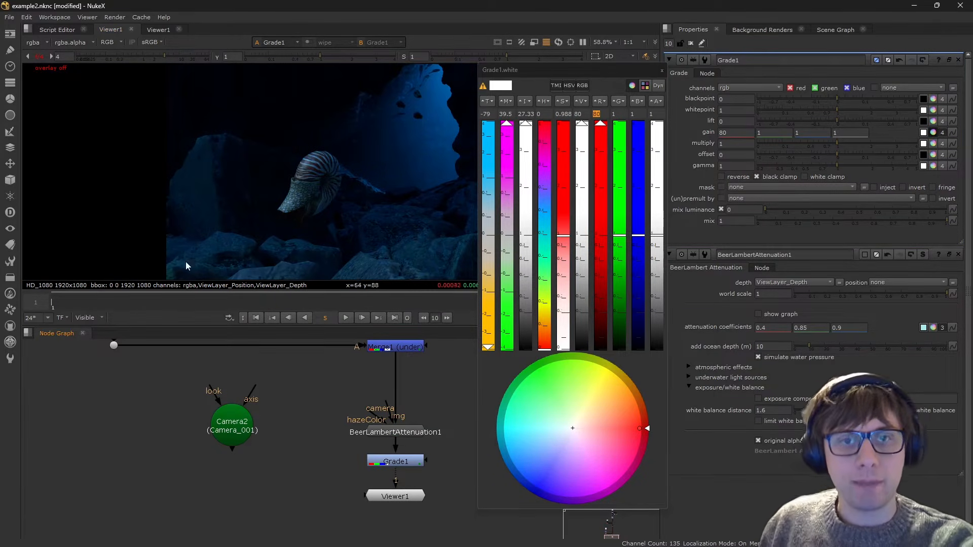
{"action": "left_click_drag", "start_coordinate": [637, 236], "coordinate": [638, 254]}
{"action": "left_click", "coordinate": [406, 458]}
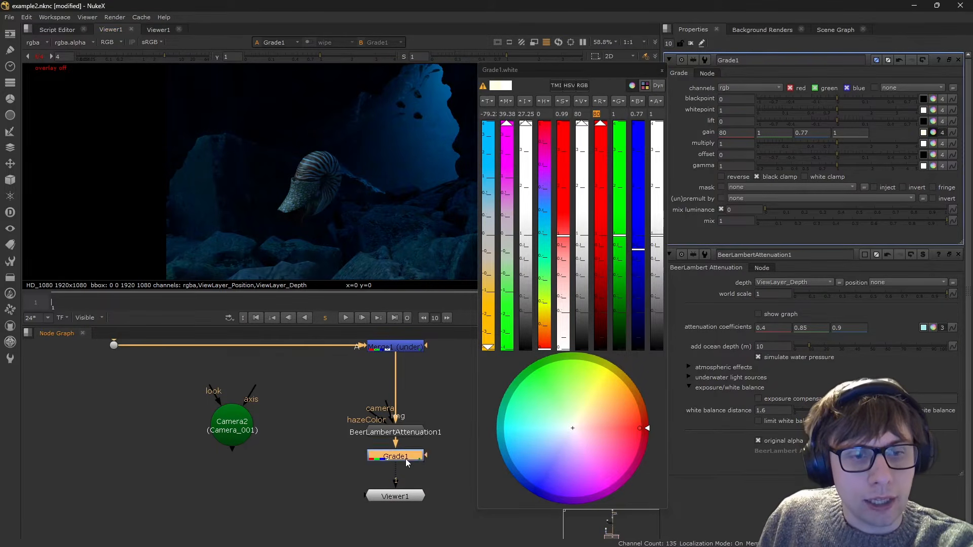
{"action": "key", "text": "d"}
{"action": "key", "text": "d"}
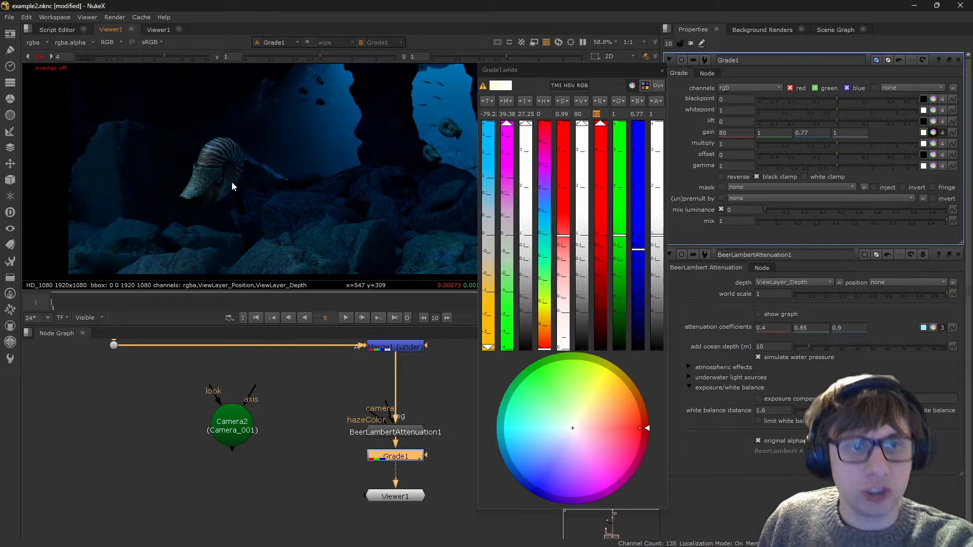
{"action": "left_click", "coordinate": [661, 71]}
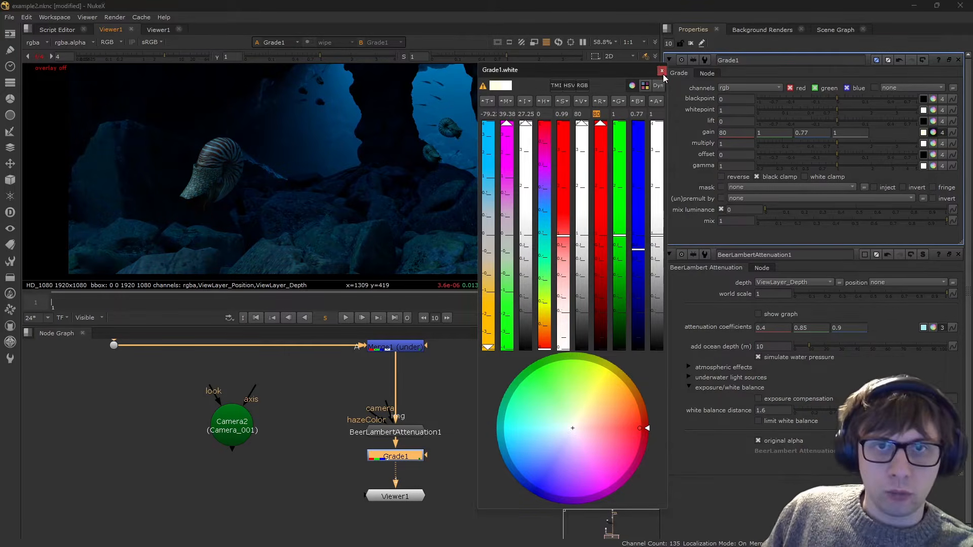
- Reset the viewer gain to 1 and raise the multiply value of Grade1 to 4
{"action": "left_click", "coordinate": [404, 376]}
{"action": "left_click", "coordinate": [39, 57]}
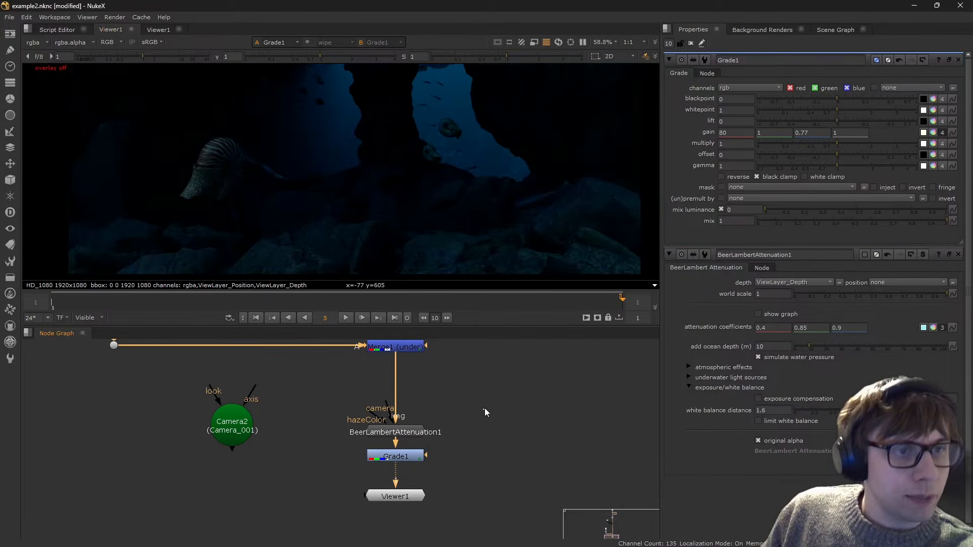
{"action": "left_click", "coordinate": [390, 456]}
{"action": "left_click", "coordinate": [898, 144]}
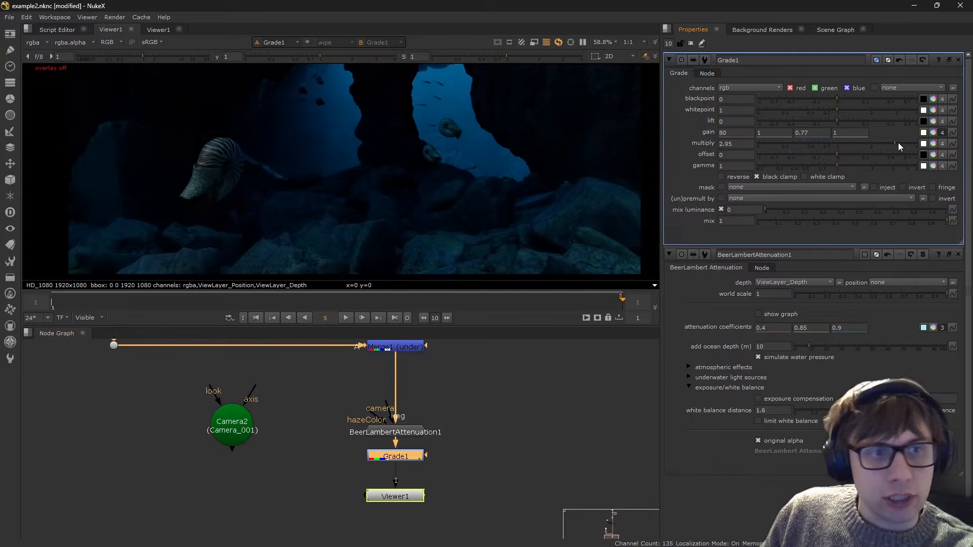
{"action": "left_click_drag", "start_coordinate": [898, 146], "coordinate": [917, 145]}
{"action": "left_click_drag", "start_coordinate": [446, 478], "coordinate": [380, 458]}
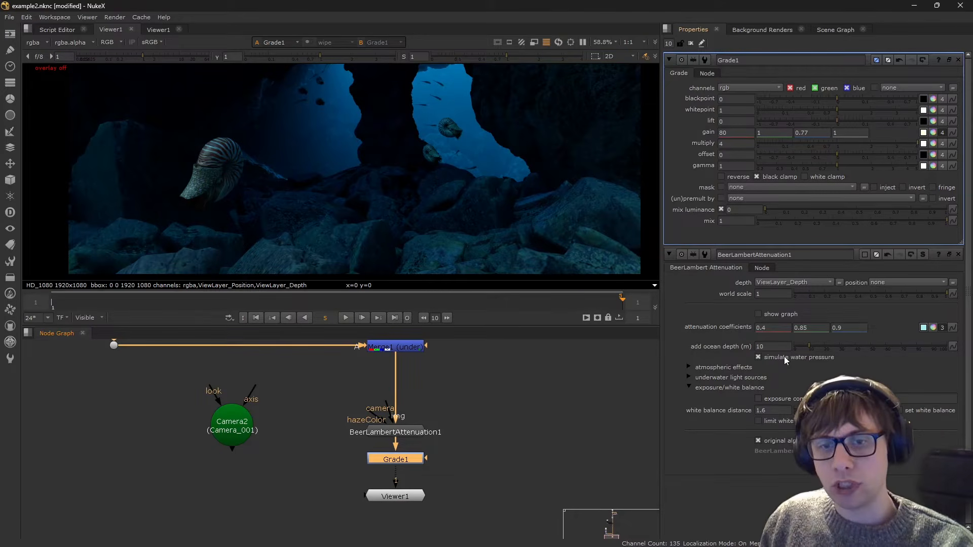
- Compare the cave image with simulate water pressure off and on, leaving the option on
{"action": "mouse_move", "coordinate": [783, 357]}
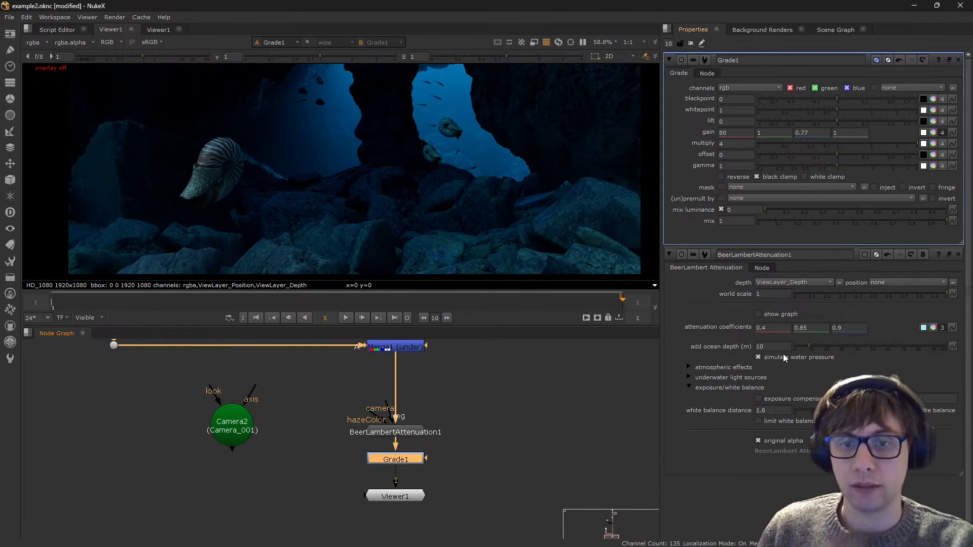
{"action": "left_click", "coordinate": [783, 355]}
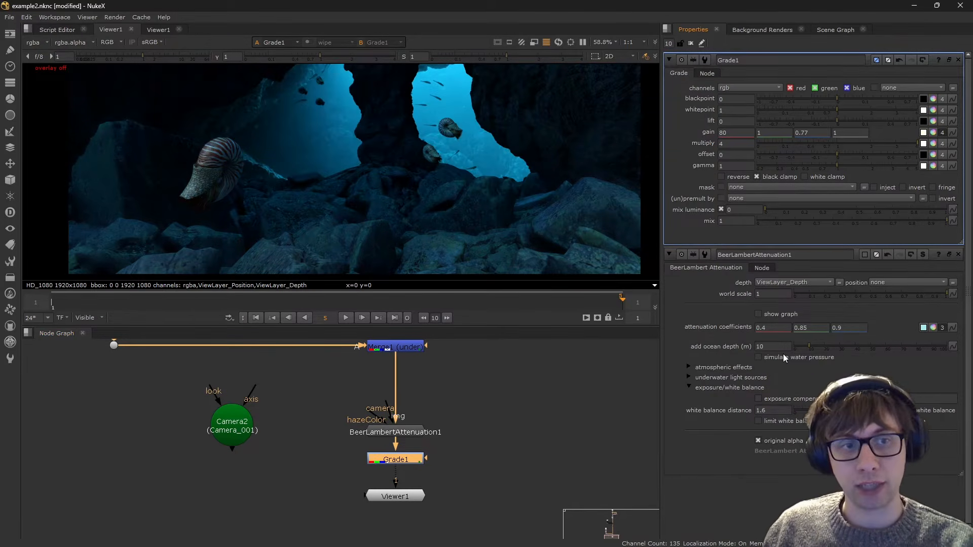
{"action": "middle_click_drag", "start_coordinate": [367, 77], "coordinate": [373, 124]}
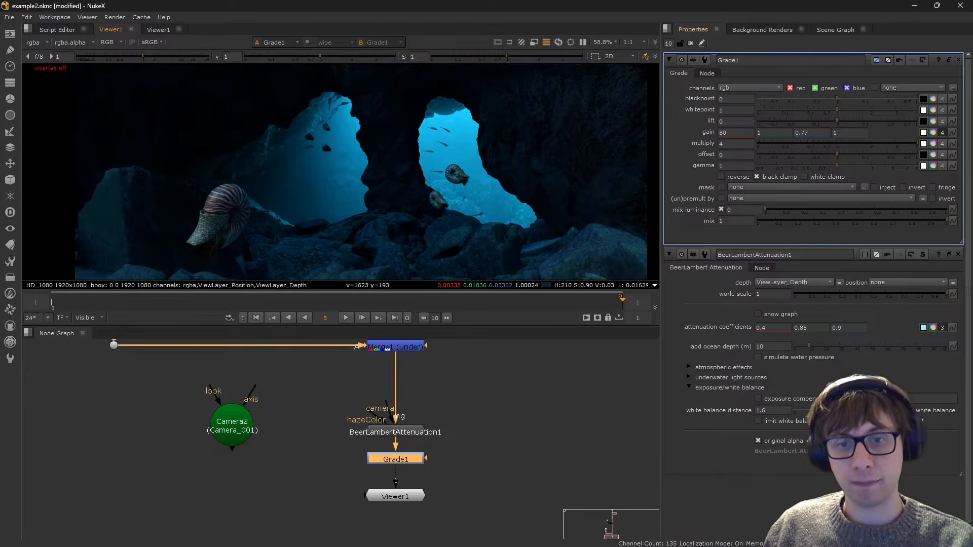
{"action": "mouse_move", "coordinate": [796, 358]}
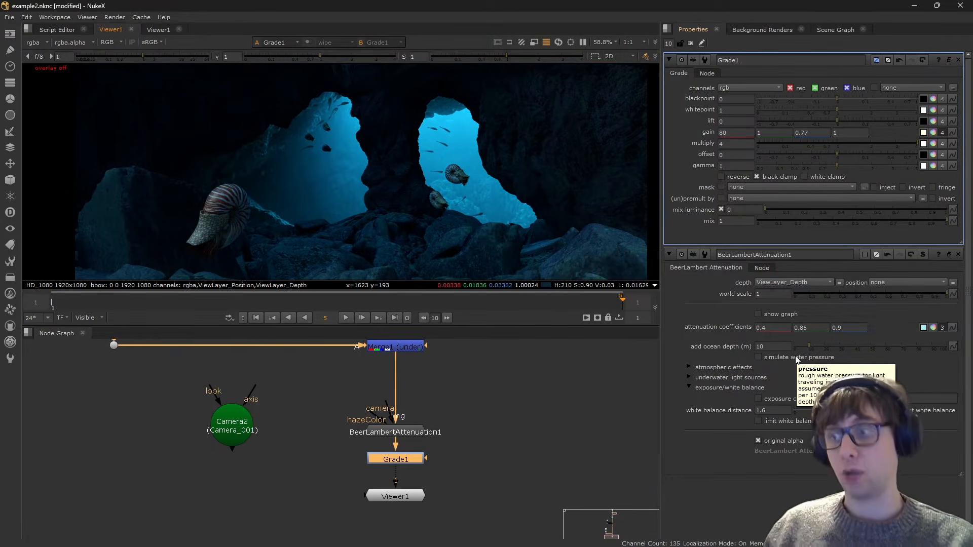
{"action": "left_click", "coordinate": [796, 357]}
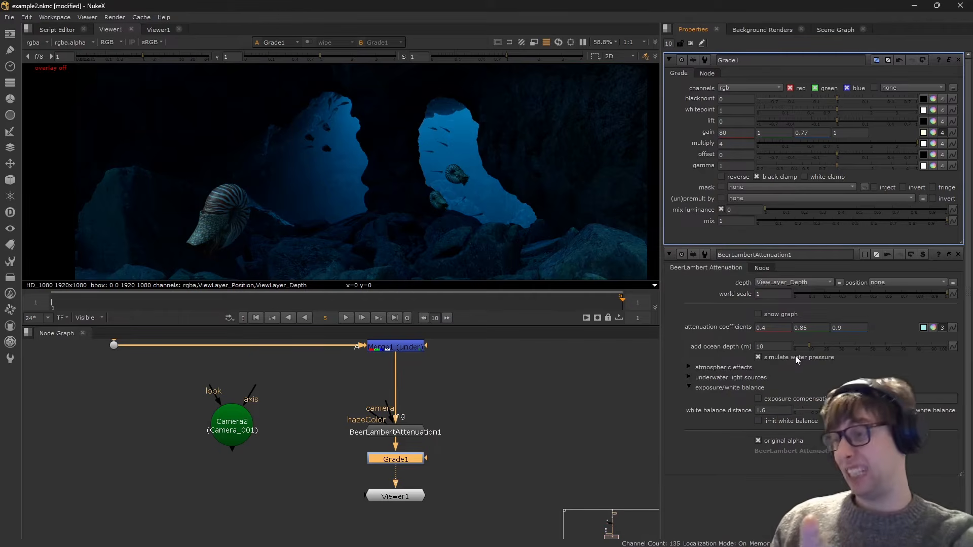
{"action": "left_click", "coordinate": [795, 357]}
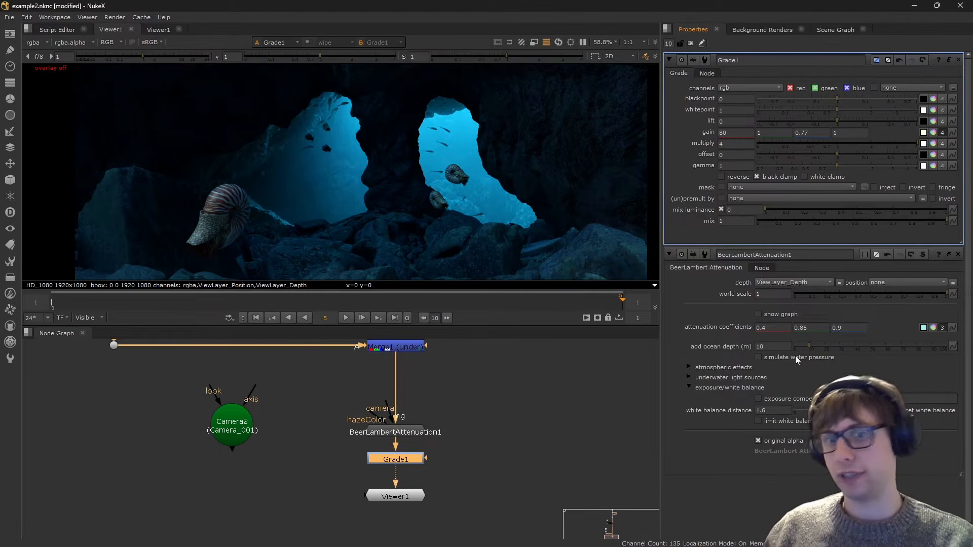
{"action": "left_click", "coordinate": [795, 357]}
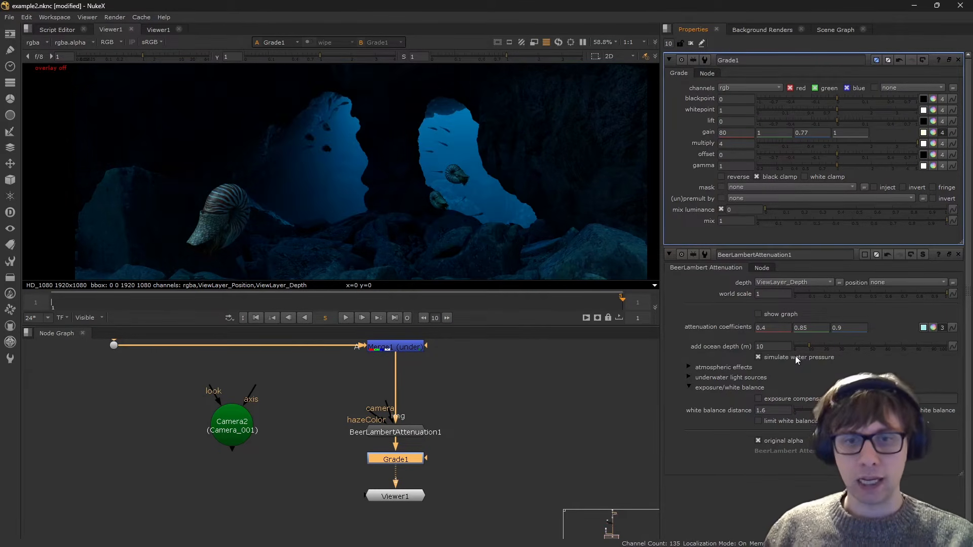
- Connect Camera2 to the camera input of BeerLambertAttenuation1 and set the node's position layer to ViewLayer_Position
{"action": "left_click", "coordinate": [722, 385]}
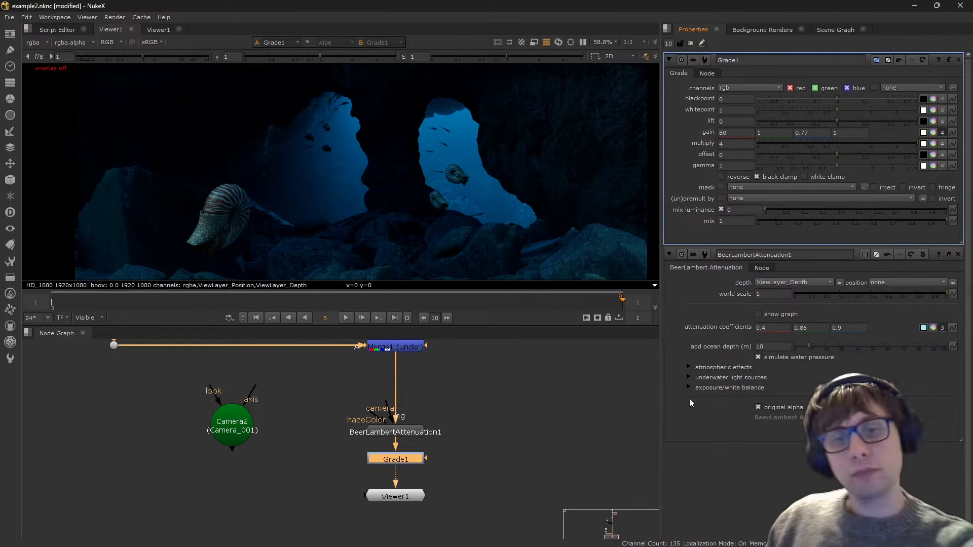
{"action": "left_click", "coordinate": [384, 414]}
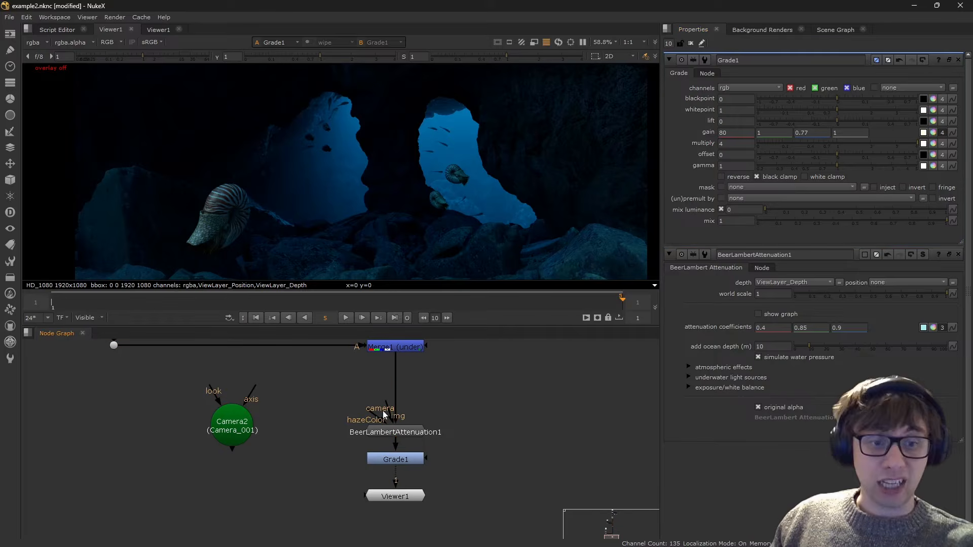
{"action": "left_click_drag", "start_coordinate": [384, 414], "coordinate": [232, 425]}
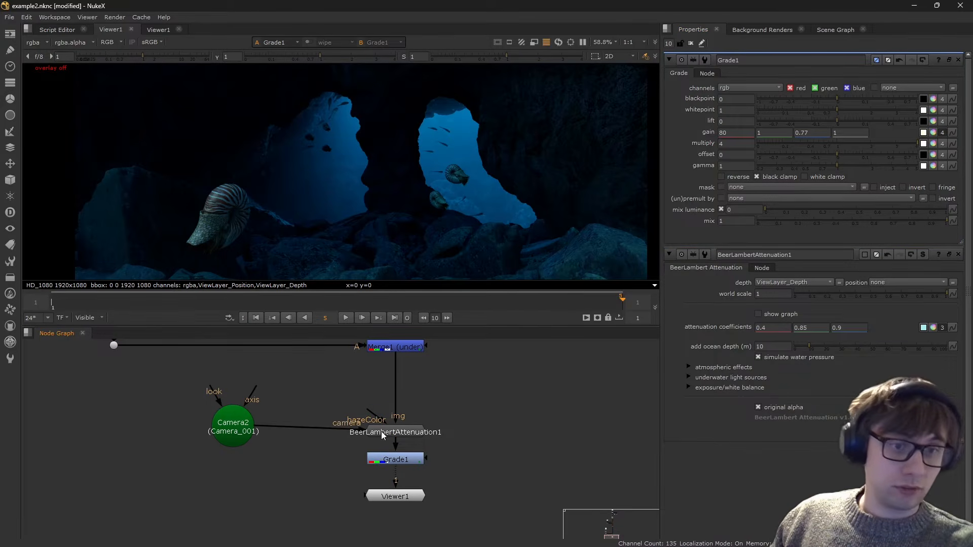
{"action": "double_click", "coordinate": [381, 431]}
{"action": "left_click", "coordinate": [885, 88]}
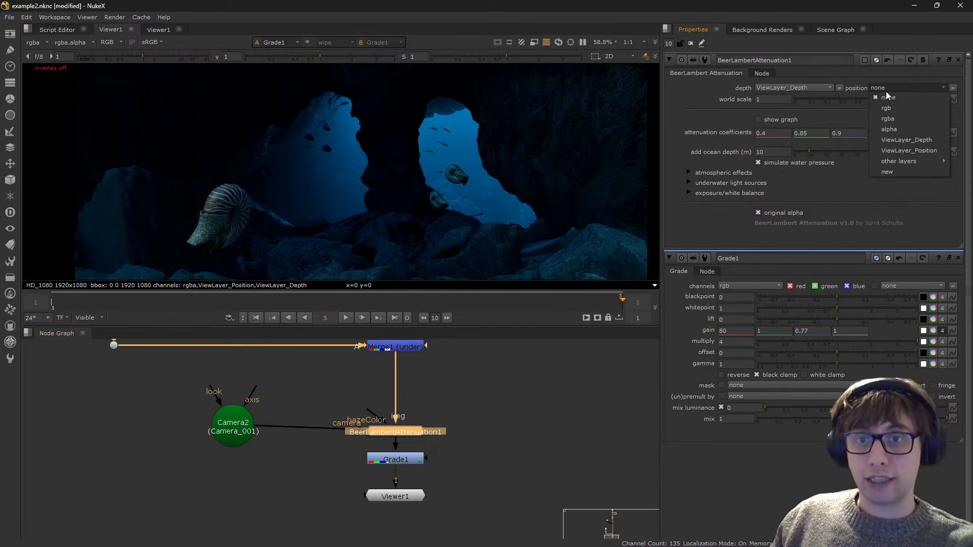
{"action": "left_click", "coordinate": [921, 148]}
{"action": "scroll", "coordinate": [436, 167], "scroll_direction": "down", "scroll_amount": 3}
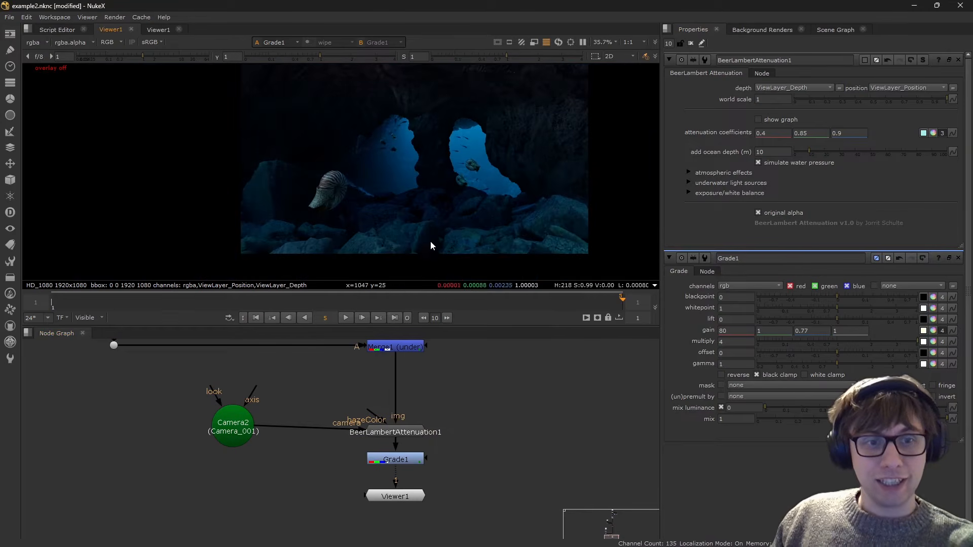
- Lower the red gain of Grade1 to 20 and check the cave image at close and full view
{"action": "left_click", "coordinate": [234, 423]}
{"action": "scroll", "coordinate": [350, 228], "scroll_direction": "down", "scroll_amount": 1}
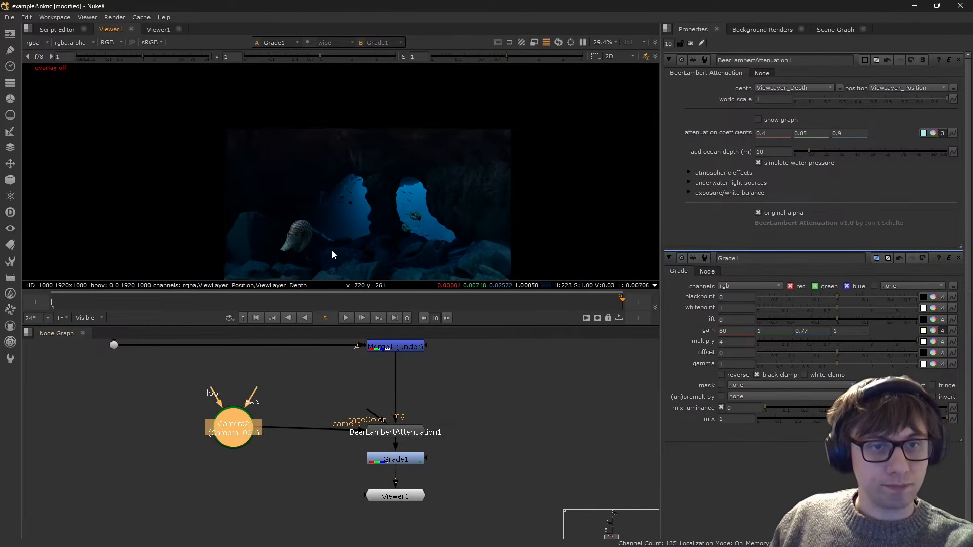
{"action": "scroll", "coordinate": [361, 148], "scroll_direction": "up", "scroll_amount": 6}
{"action": "left_click", "coordinate": [506, 451]}
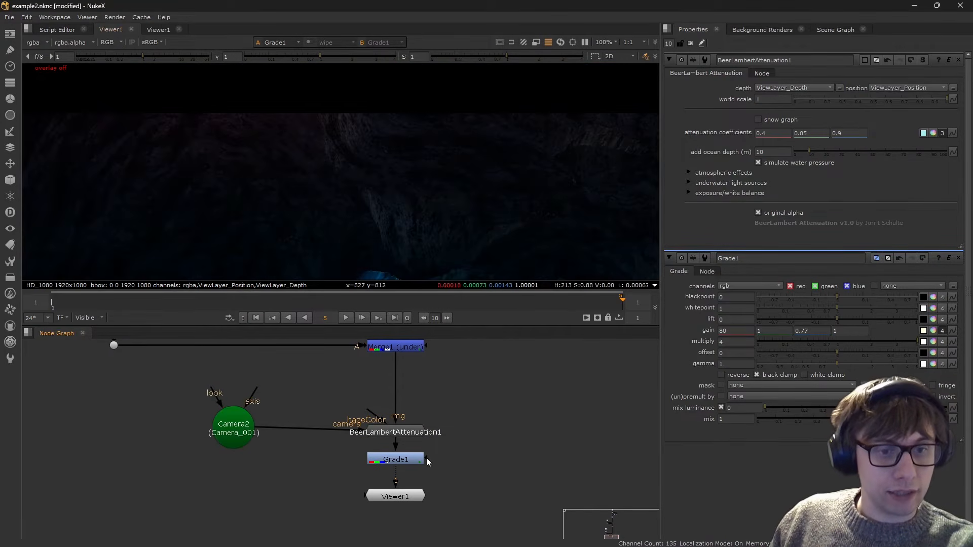
{"action": "left_click", "coordinate": [422, 459]}
{"action": "left_click", "coordinate": [734, 133]}
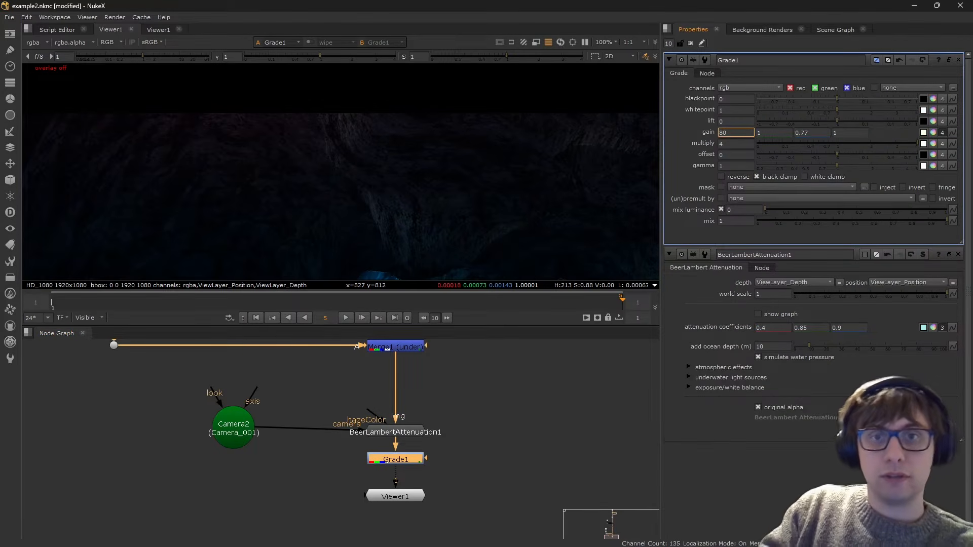
{"action": "key", "text": "Down"}
{"action": "key", "text": "Down"}
{"action": "key", "text": "Down"}
{"action": "key", "text": "Down"}
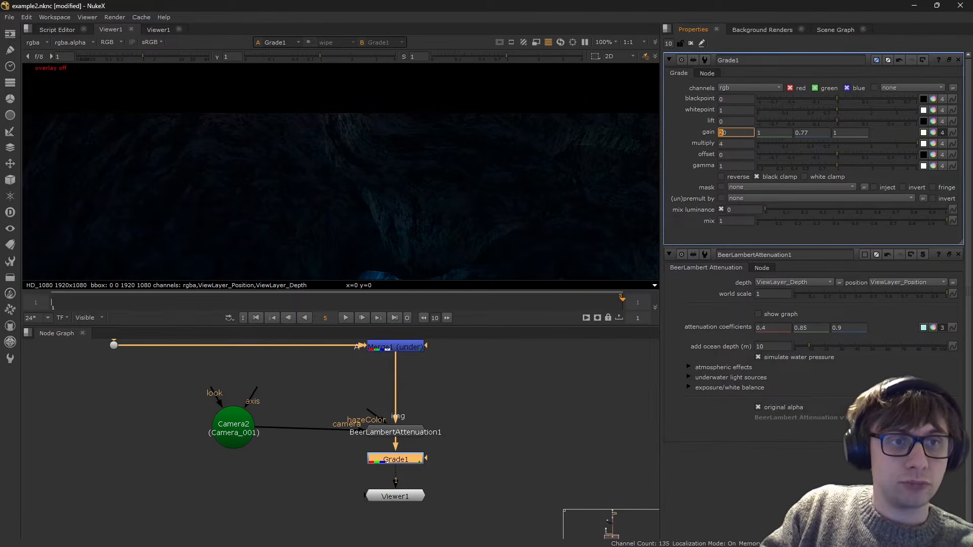
{"action": "scroll", "coordinate": [304, 143], "scroll_direction": "down", "scroll_amount": 2}
{"action": "scroll", "coordinate": [344, 167], "scroll_direction": "up", "scroll_amount": 2}
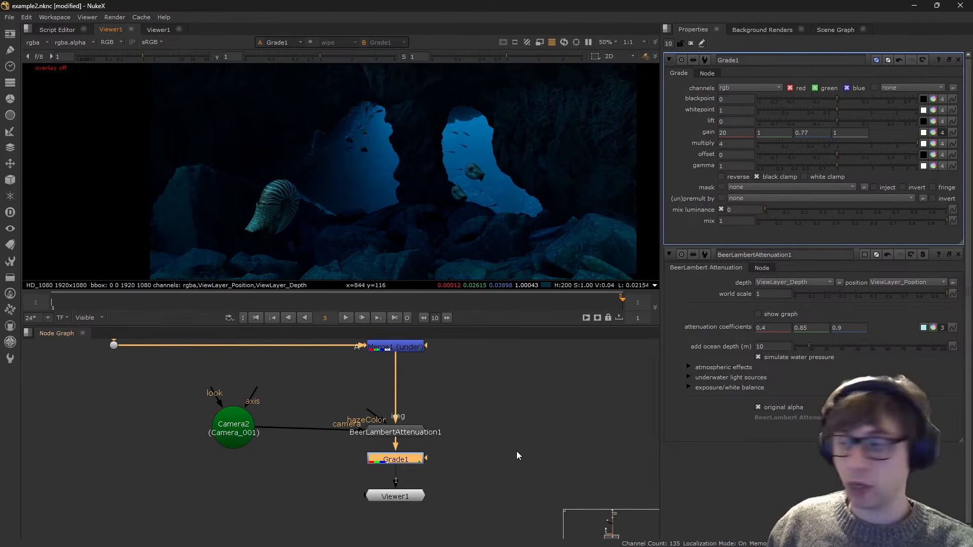
- Find BlenderRead3 further up the node tree and show its on-board light render in the viewer
{"action": "scroll", "coordinate": [403, 463], "scroll_direction": "down", "scroll_amount": 5}
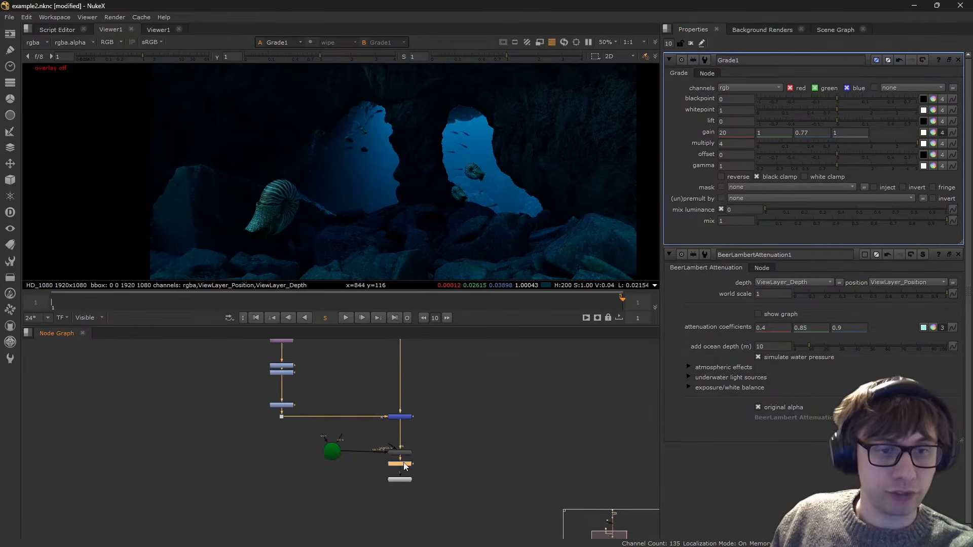
{"action": "middle_click_drag", "start_coordinate": [398, 350], "coordinate": [422, 475]}
{"action": "middle_click_drag", "start_coordinate": [413, 396], "coordinate": [436, 509]}
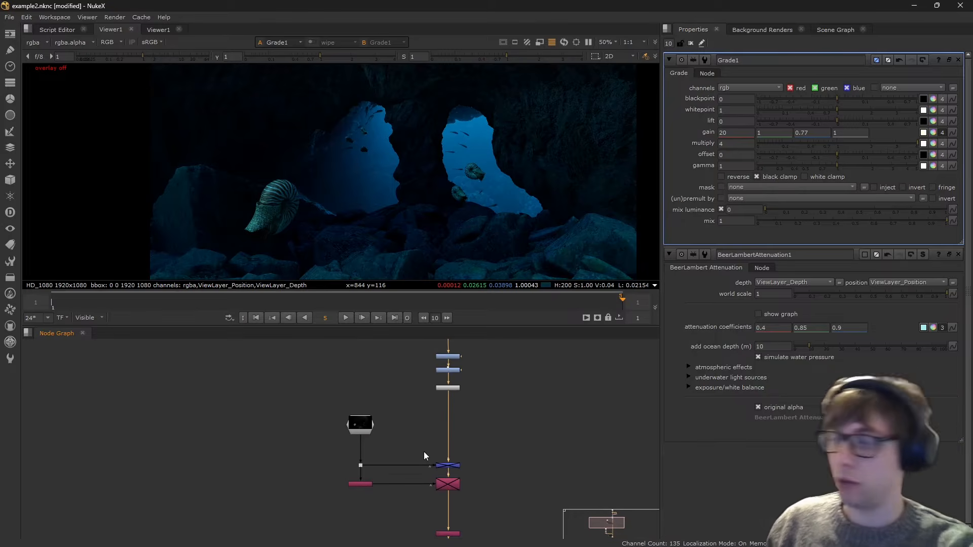
{"action": "scroll", "coordinate": [391, 451], "scroll_direction": "up", "scroll_amount": 4}
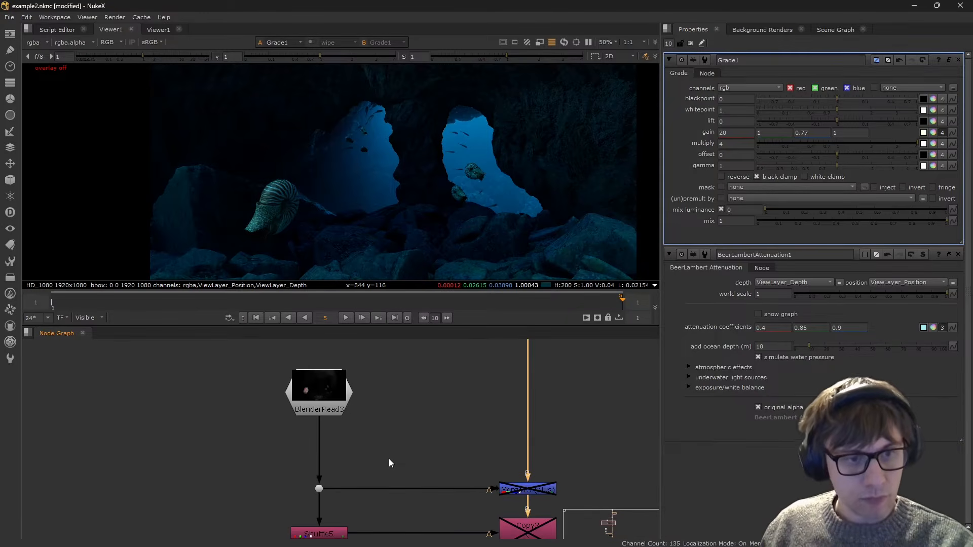
{"action": "left_click", "coordinate": [345, 381]}
{"action": "key", "text": "1"}
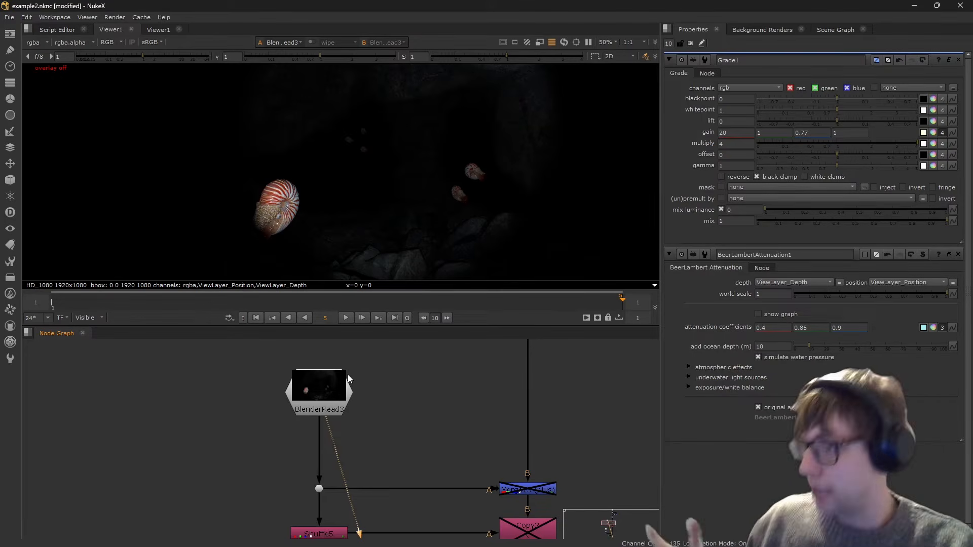
- Open the properties of Shuffle5 and Copy2 for the onBoard layer, and enable the disabled Merge13 and Copy2 nodes
{"action": "middle_click_drag", "start_coordinate": [402, 532], "coordinate": [379, 470]}
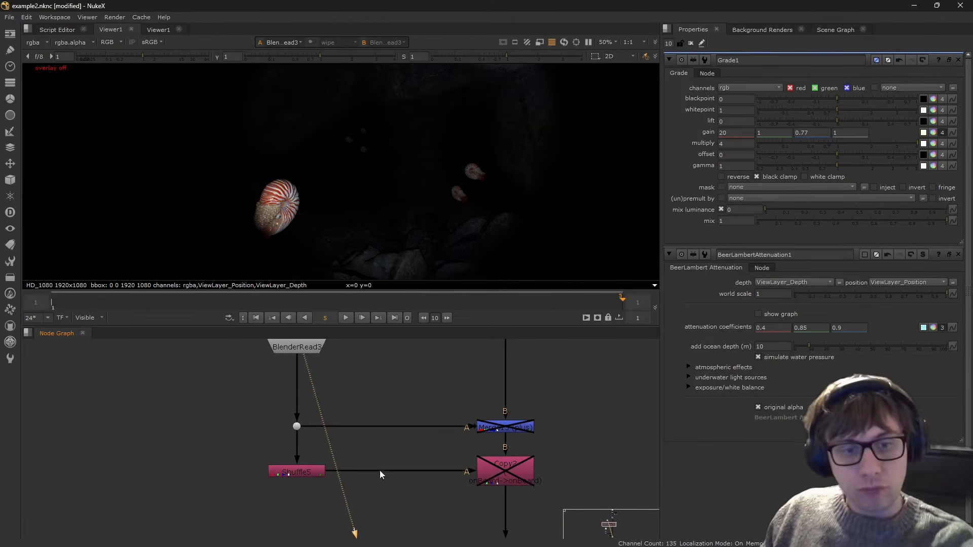
{"action": "double_click", "coordinate": [310, 470]}
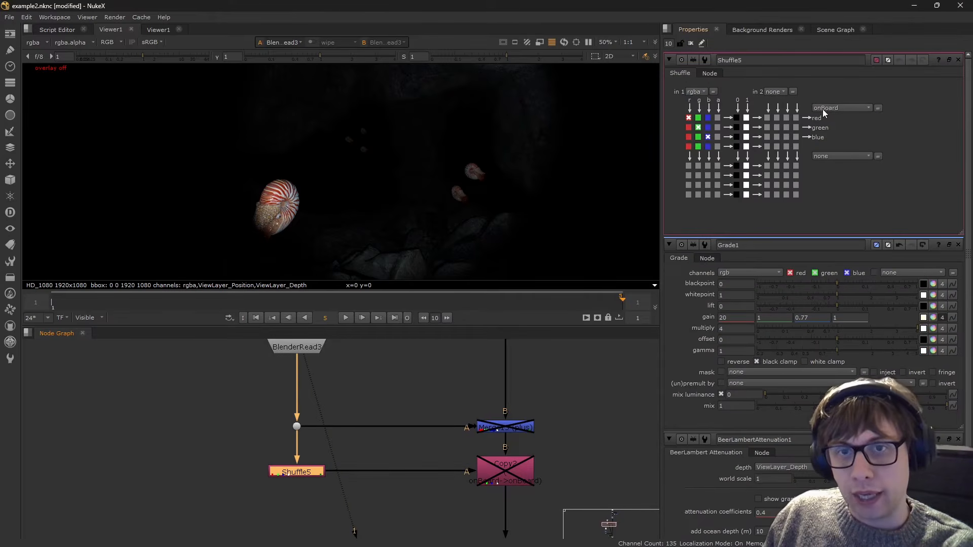
{"action": "double_click", "coordinate": [526, 477]}
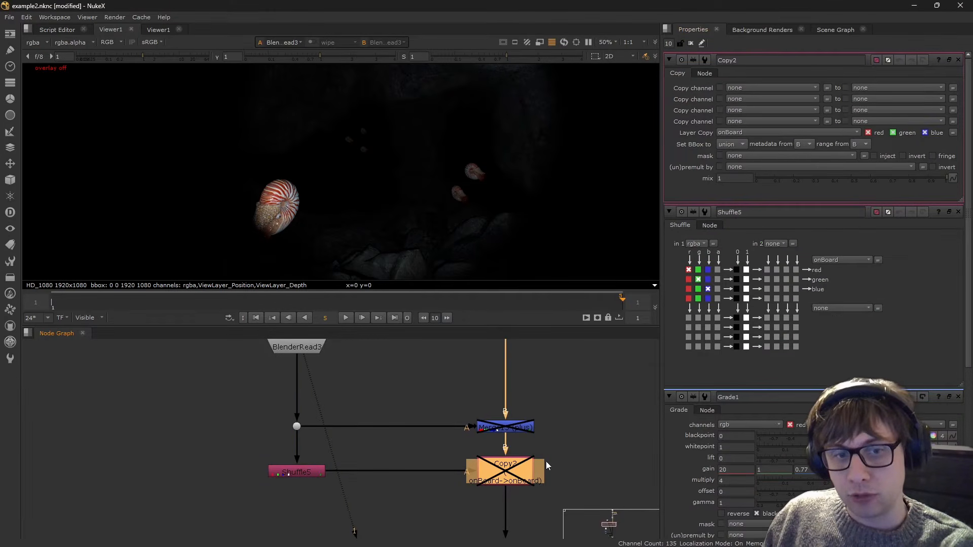
{"action": "left_click_drag", "start_coordinate": [444, 355], "coordinate": [541, 501]}
{"action": "key", "text": "d"}
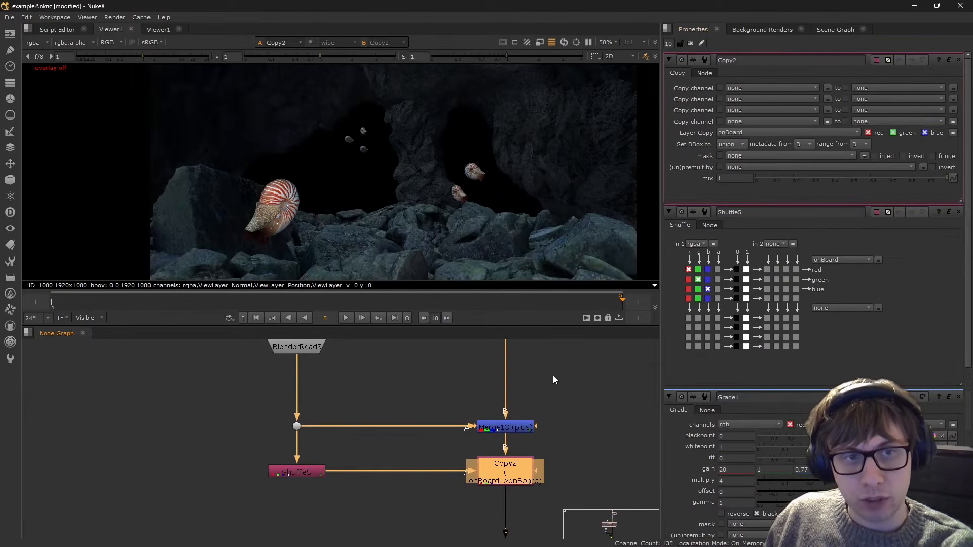
- Show the output of BeerLambertAttenuation1 in the viewer and move the Viewer1 node beside Grade1
{"action": "left_click_drag", "start_coordinate": [542, 389], "coordinate": [460, 470]}
{"action": "scroll", "coordinate": [461, 466], "scroll_direction": "down", "scroll_amount": 5}
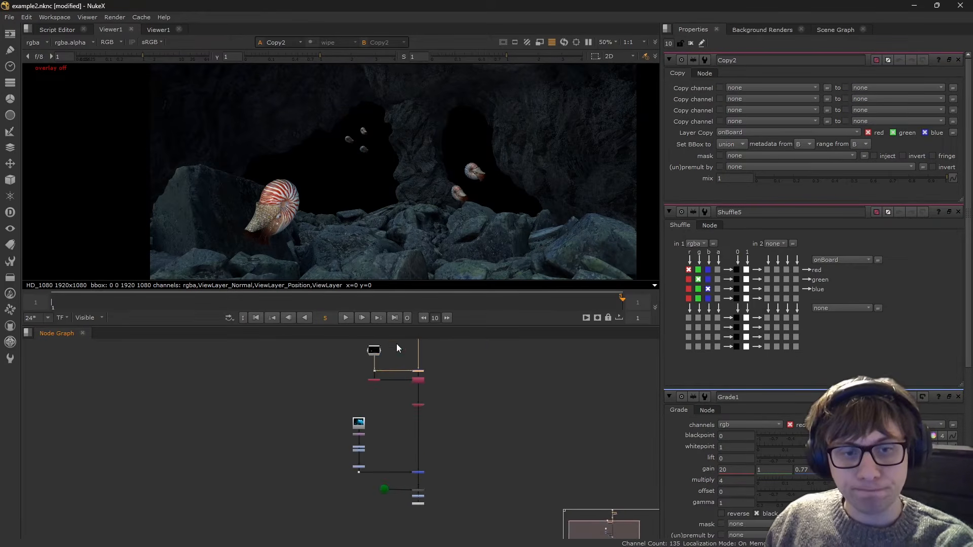
{"action": "middle_click_drag", "start_coordinate": [427, 501], "coordinate": [441, 463]}
{"action": "scroll", "coordinate": [443, 389], "scroll_direction": "up", "scroll_amount": 4}
{"action": "scroll", "coordinate": [440, 462], "scroll_direction": "up", "scroll_amount": 3}
{"action": "left_click", "coordinate": [438, 462]}
{"action": "key", "text": "1"}
{"action": "left_click", "coordinate": [457, 491]}
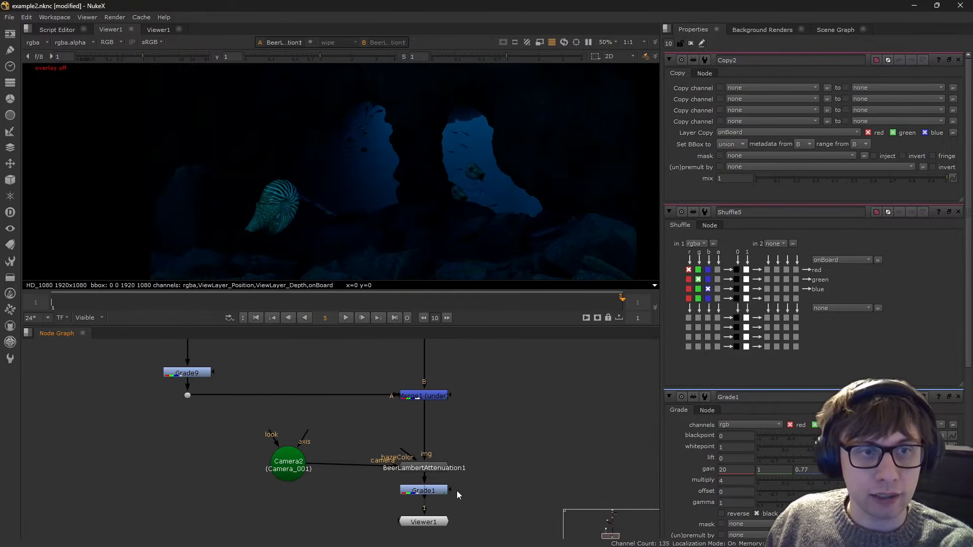
{"action": "left_click_drag", "start_coordinate": [419, 527], "coordinate": [491, 507]}
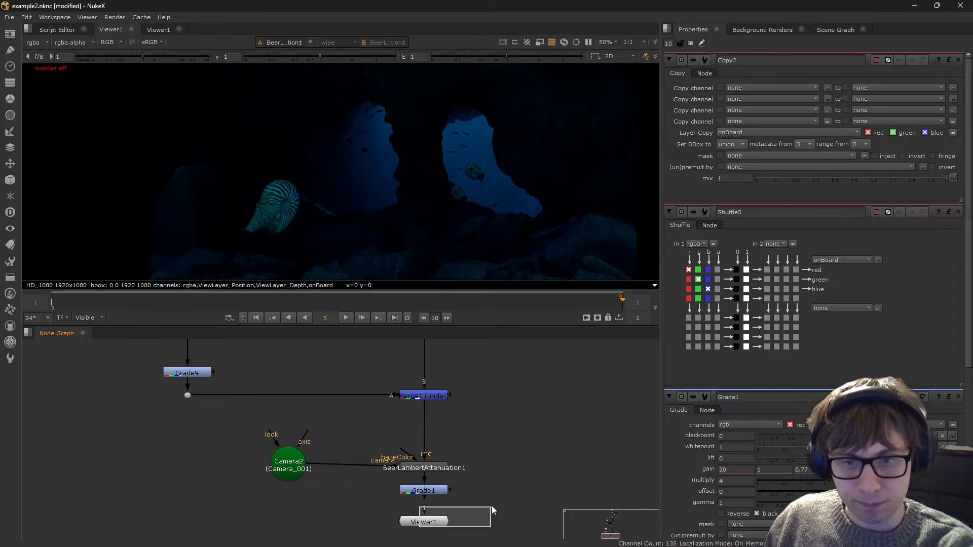
{"action": "left_click_drag", "start_coordinate": [429, 525], "coordinate": [500, 494]}
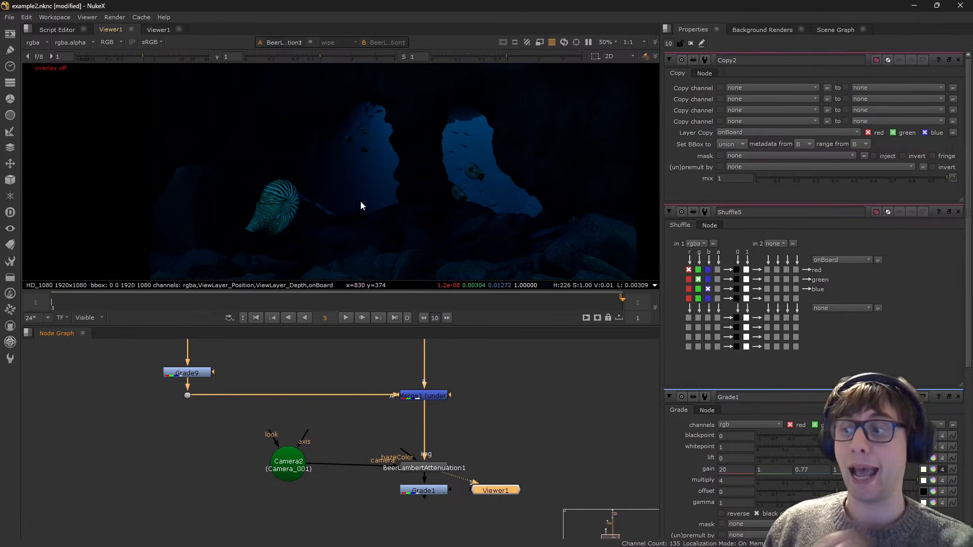
- In the underwater light sources of BeerLambertAttenuation1, choose the onBoard layer as on board light source and enable the option
{"action": "double_click", "coordinate": [428, 468]}
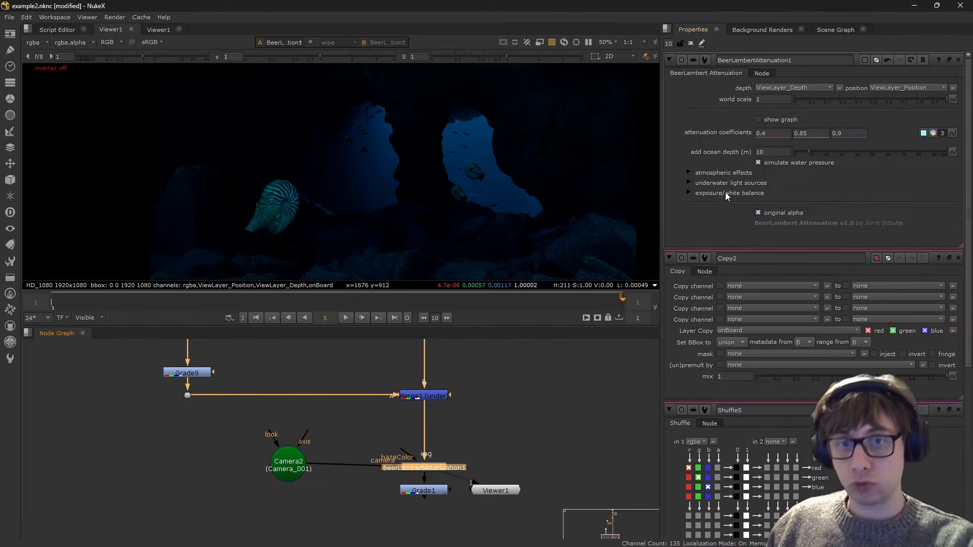
{"action": "left_click", "coordinate": [688, 182]}
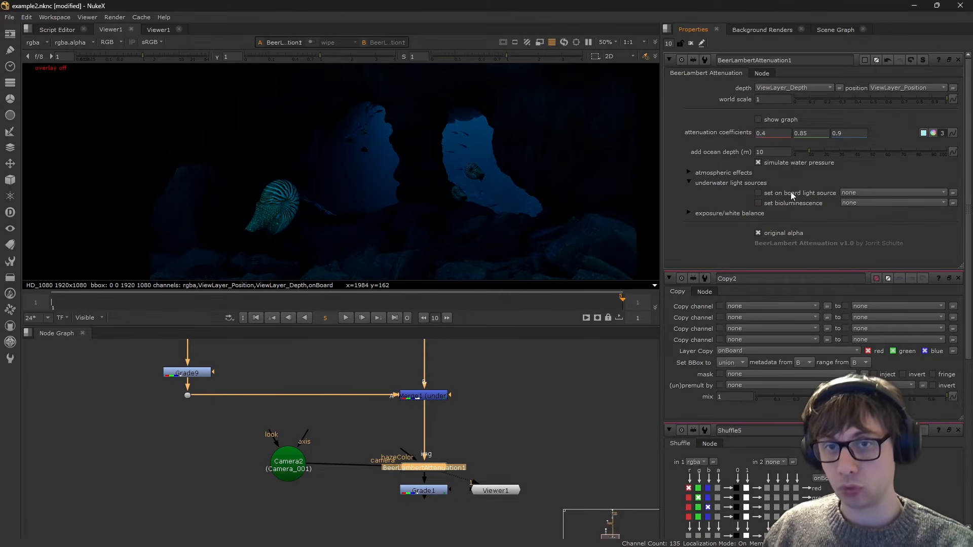
{"action": "left_click", "coordinate": [851, 193]}
{"action": "mouse_move", "coordinate": [905, 277]}
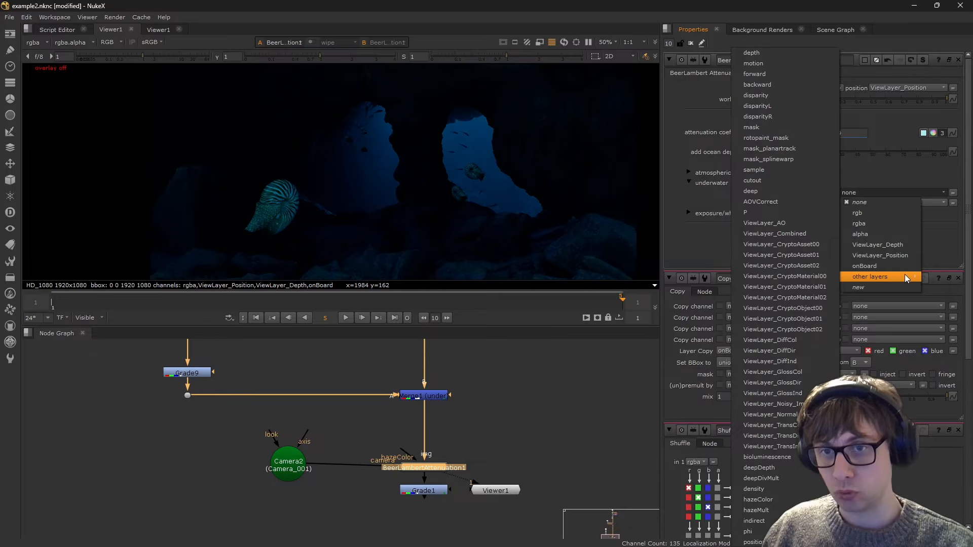
{"action": "left_click", "coordinate": [866, 266]}
{"action": "left_click", "coordinate": [779, 193]}
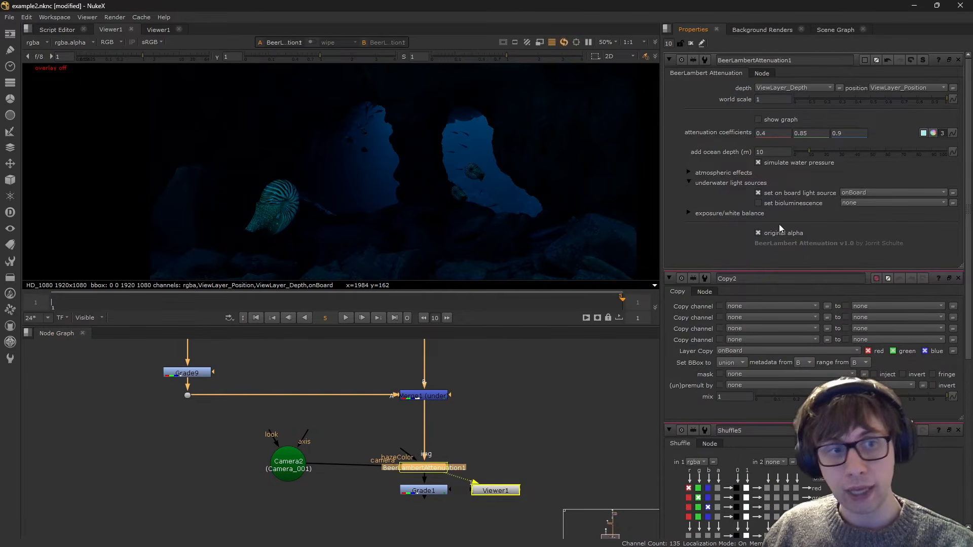
- Compare the large nautilus with the on board light source off and on, leaving it on
{"action": "scroll", "coordinate": [279, 227], "scroll_direction": "up", "scroll_amount": 2}
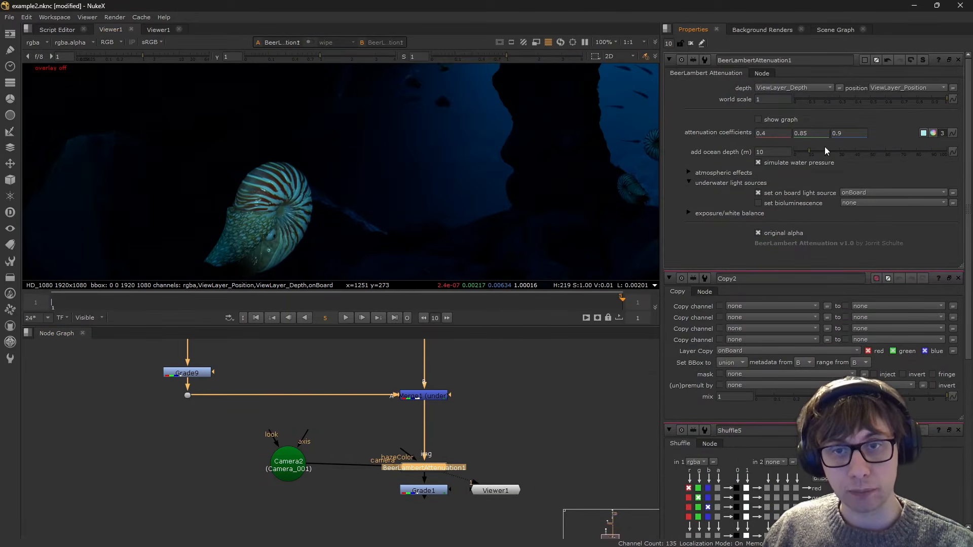
{"action": "left_click", "coordinate": [785, 191]}
{"action": "left_click", "coordinate": [784, 191]}
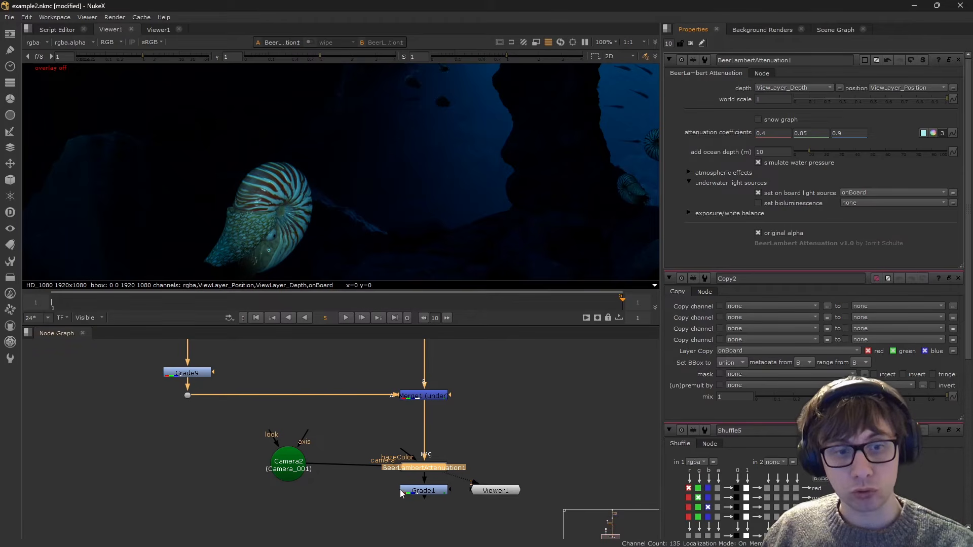
- Shift BeerLambertAttenuation1 slightly up in the node graph and show the Grade1 output in the viewer
{"action": "left_click_drag", "start_coordinate": [421, 470], "coordinate": [422, 467]}
{"action": "left_click", "coordinate": [514, 453]}
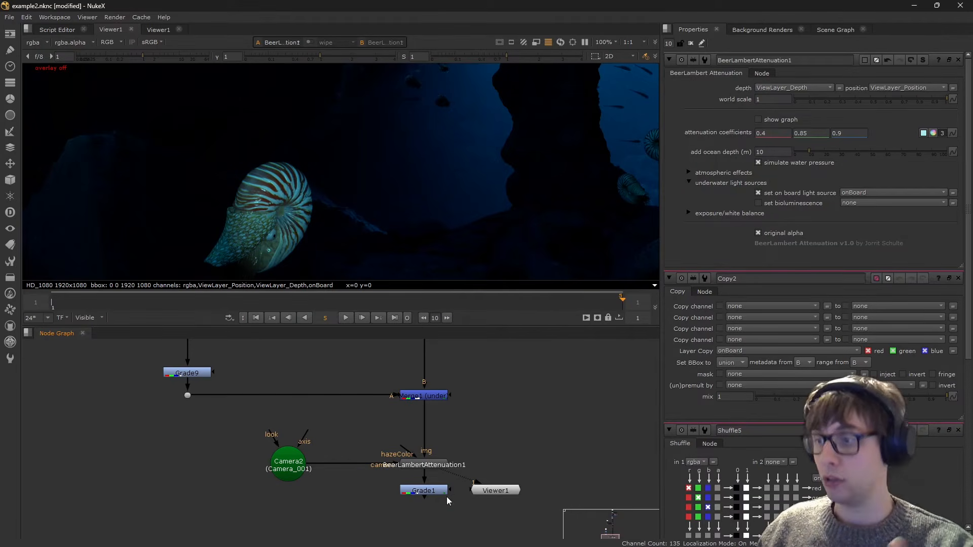
{"action": "middle_click_drag", "start_coordinate": [414, 470], "coordinate": [403, 449]}
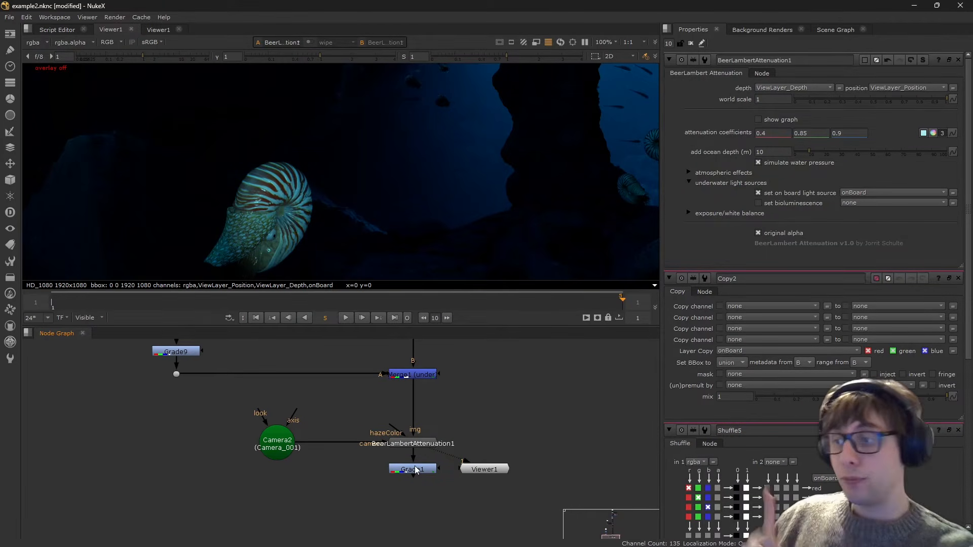
{"action": "left_click", "coordinate": [416, 470]}
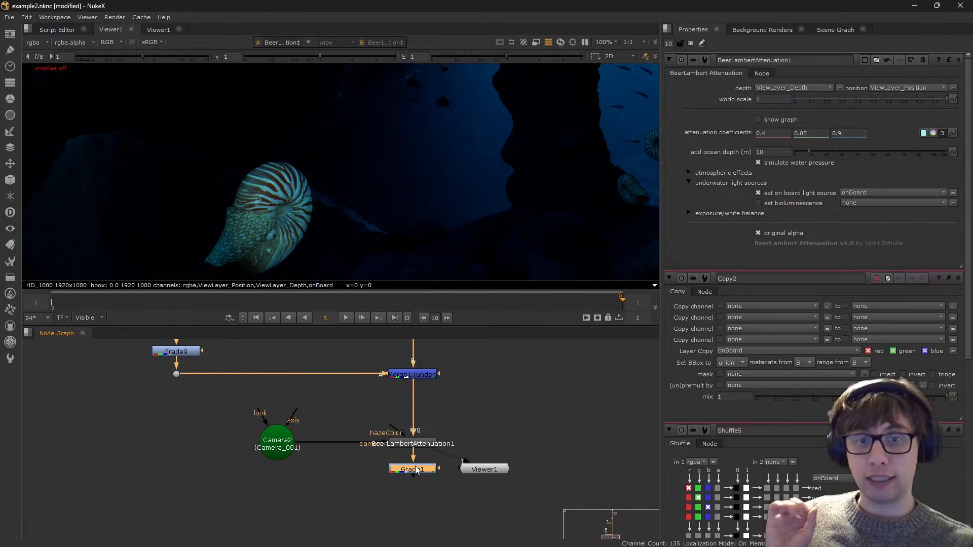
{"action": "key", "text": "1"}
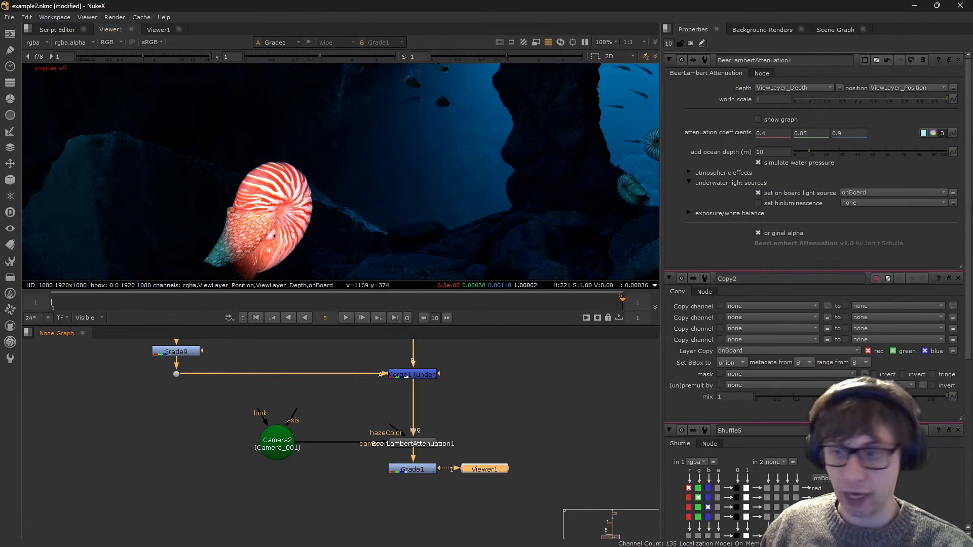
- Switch to the browser, play the paused YouTube video on underwater colour to its filtered-light example, and return to NukeX
{"action": "key", "text": "alt+Tab"}
{"action": "left_click", "coordinate": [300, 85]}
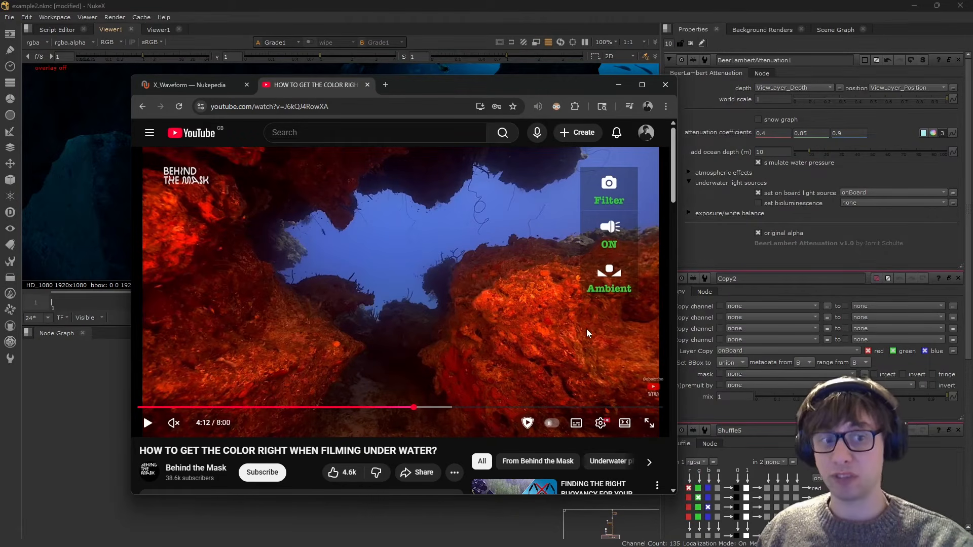
{"action": "left_click_drag", "start_coordinate": [483, 78], "coordinate": [484, 75]}
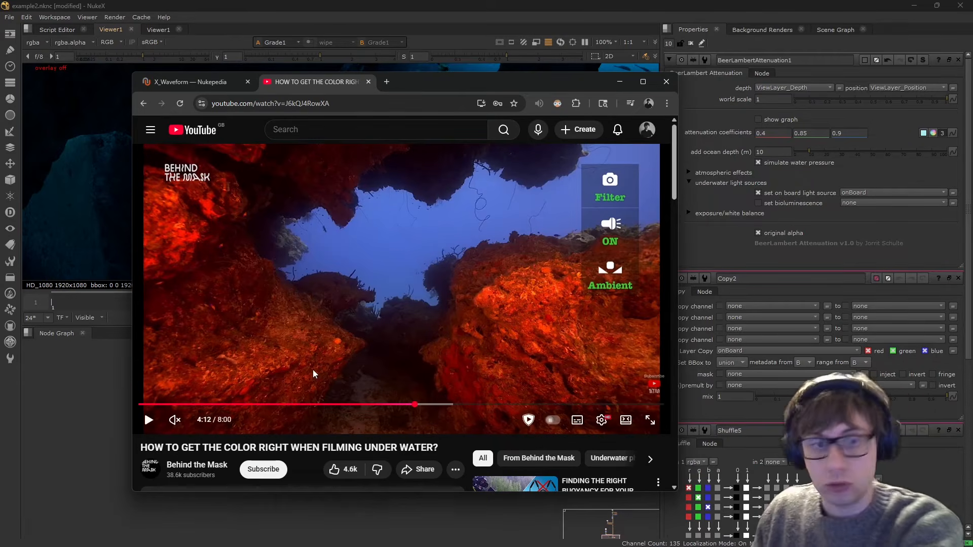
{"action": "left_click", "coordinate": [393, 321]}
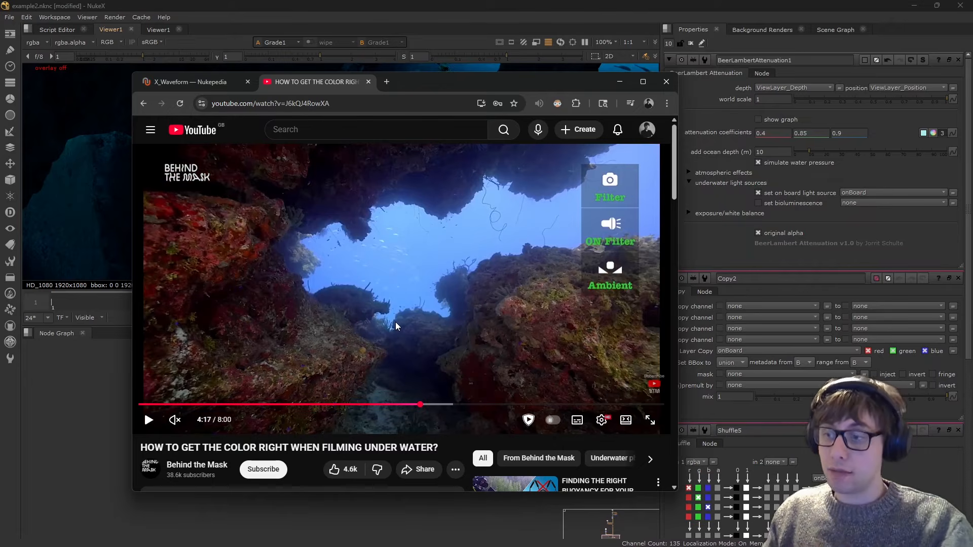
{"action": "left_click", "coordinate": [114, 482]}
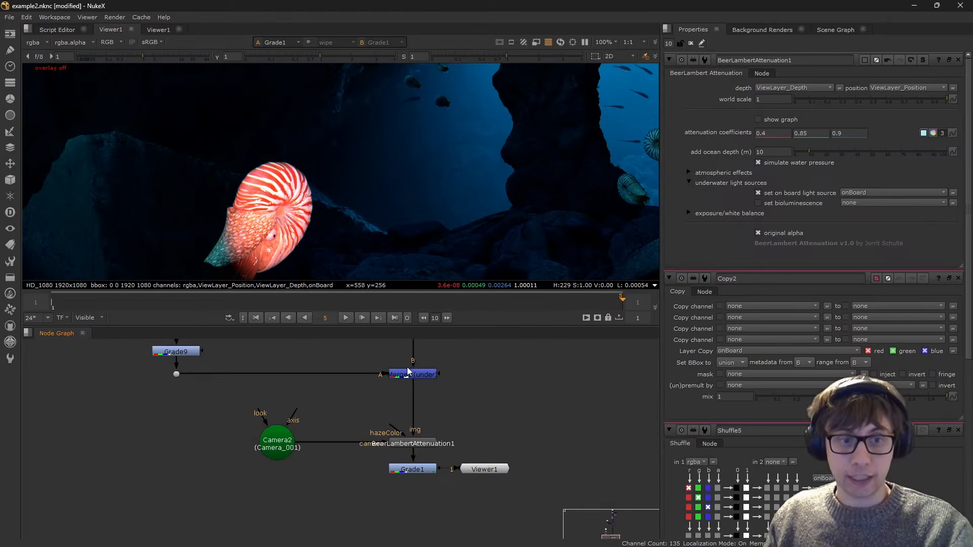
- Insert a Grade node directly below BlenderRead3, before its branch to Shuffle5 and Merge13
{"action": "scroll", "coordinate": [408, 372], "scroll_direction": "down", "scroll_amount": 3}
{"action": "middle_click_drag", "start_coordinate": [407, 374], "coordinate": [409, 518]}
{"action": "middle_click_drag", "start_coordinate": [334, 398], "coordinate": [348, 497]}
{"action": "scroll", "coordinate": [335, 465], "scroll_direction": "up", "scroll_amount": 3}
{"action": "middle_click_drag", "start_coordinate": [339, 377], "coordinate": [347, 414]}
{"action": "left_click", "coordinate": [336, 465]}
{"action": "key", "text": "g"}
{"action": "scroll", "coordinate": [346, 414], "scroll_direction": "up", "scroll_amount": 1}
{"action": "left_click_drag", "start_coordinate": [347, 416], "coordinate": [350, 426]}
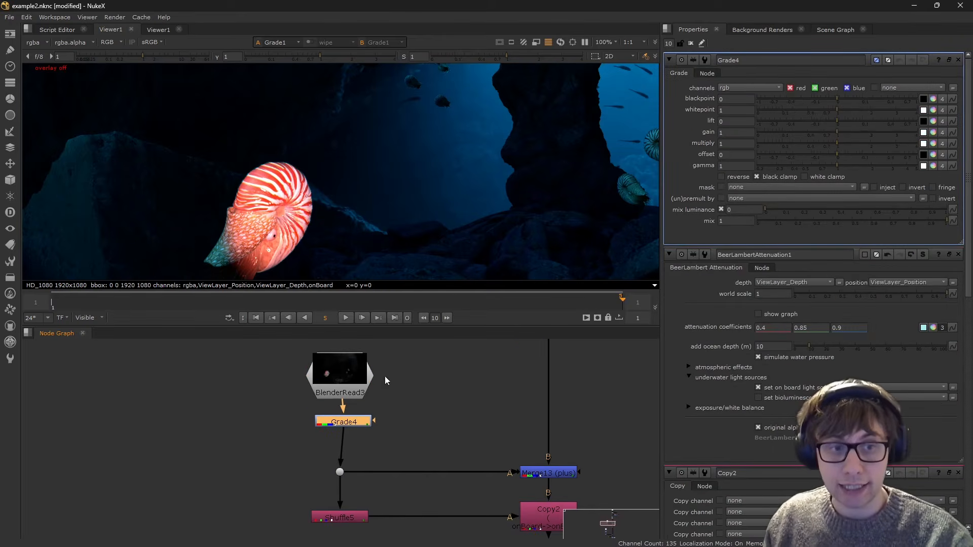
- Lower the red gain of the Grade below BlenderRead3 to 0.185 with the colour sliders and close them
{"action": "left_click", "coordinate": [737, 132]}
{"action": "left_click", "coordinate": [934, 132]}
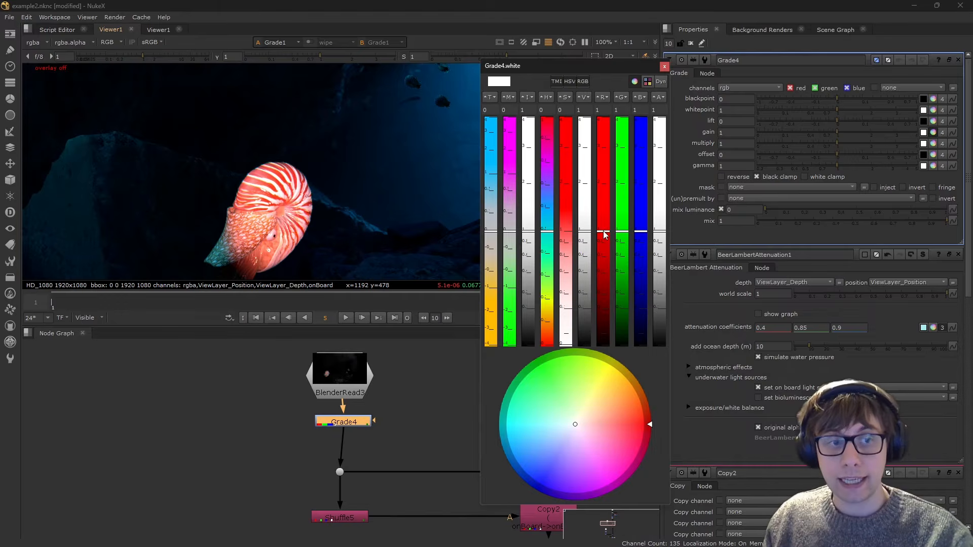
{"action": "left_click_drag", "start_coordinate": [601, 233], "coordinate": [598, 297]}
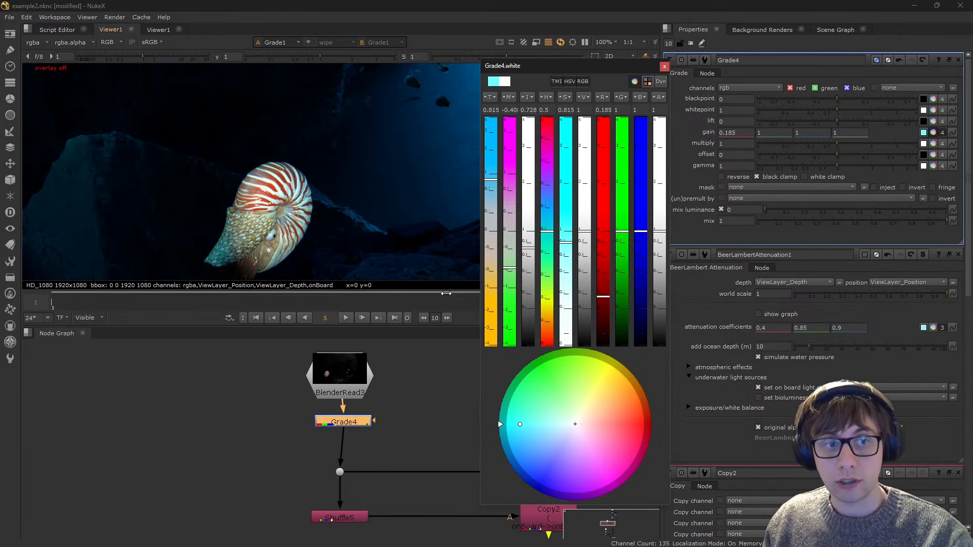
{"action": "scroll", "coordinate": [284, 263], "scroll_direction": "down", "scroll_amount": 2}
{"action": "middle_click_drag", "start_coordinate": [284, 264], "coordinate": [185, 210]}
{"action": "left_click", "coordinate": [664, 67]}
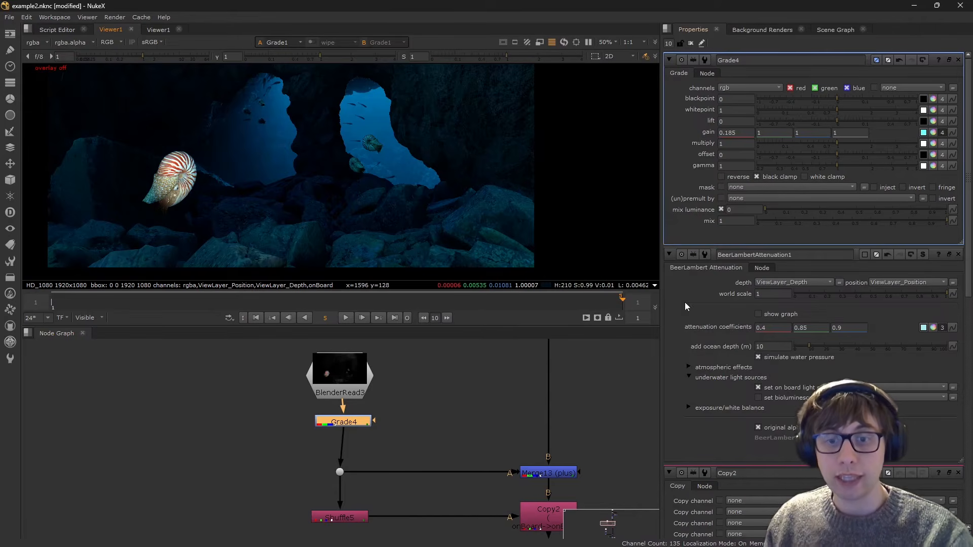
- Turn off the on-board light source in BeerLambertAttenuation1's underwater light sources
{"action": "left_click", "coordinate": [779, 387]}
{"action": "left_click", "coordinate": [779, 387]}
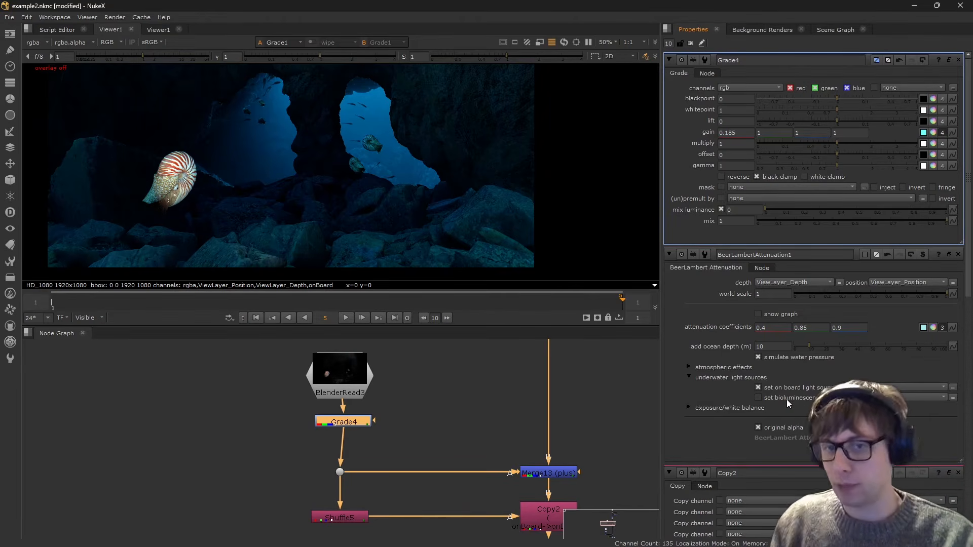
{"action": "left_click", "coordinate": [758, 387]}
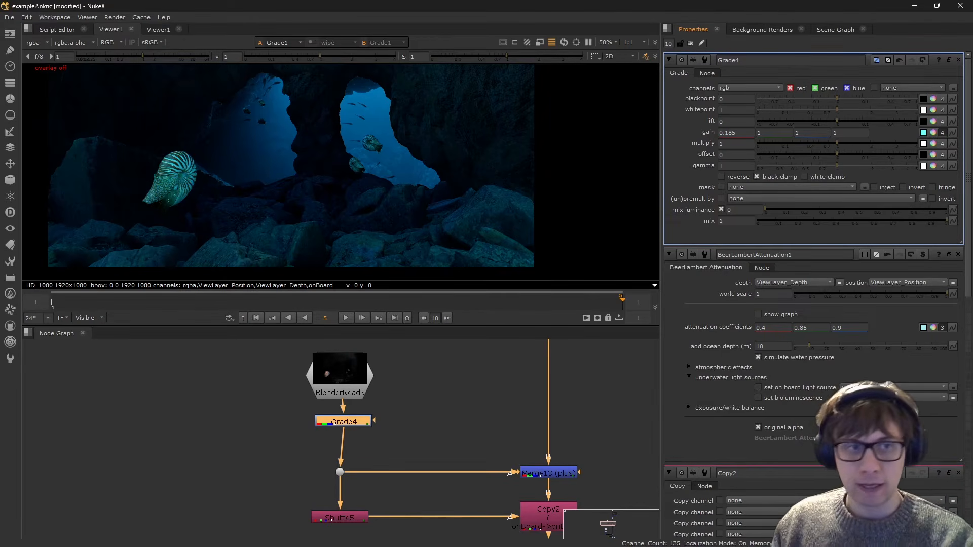
- Disable the Merge13 and Copy2 nodes that bring in the on-board light pass
{"action": "middle_click_drag", "start_coordinate": [467, 489], "coordinate": [365, 421]}
{"action": "mouse_move", "coordinate": [370, 326]}
{"action": "left_mouse_down"}
{"action": "mouse_move", "coordinate": [370, 423]}
{"action": "mouse_move", "coordinate": [370, 328]}
{"action": "left_mouse_up"}
{"action": "left_click_drag", "start_coordinate": [504, 373], "coordinate": [393, 485]}
{"action": "key", "text": "d"}
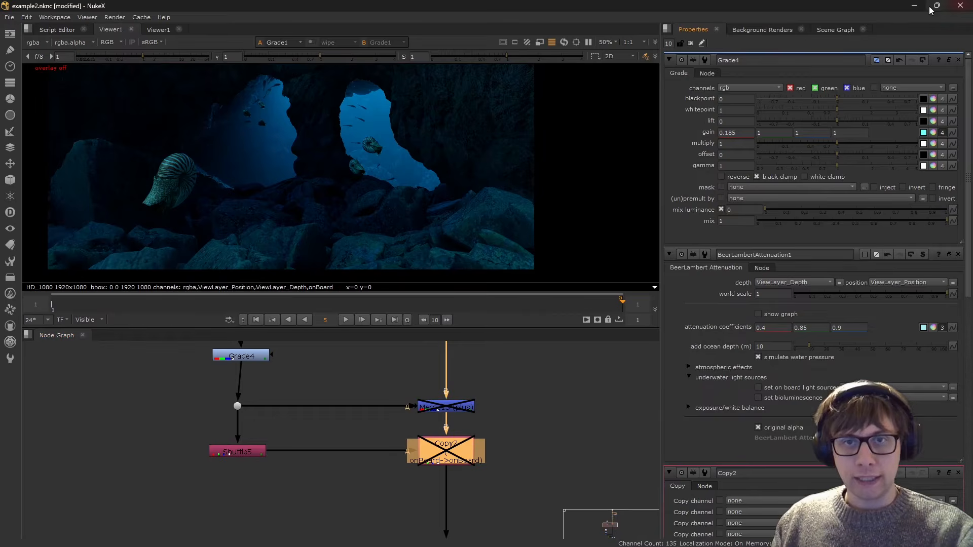
- Close the properties of all nodes except BeerLambertAttenuation1 and expand its atmospheric effects settings
{"action": "scroll", "coordinate": [958, 480], "scroll_direction": "down", "scroll_amount": 4}
{"action": "left_click", "coordinate": [958, 278]}
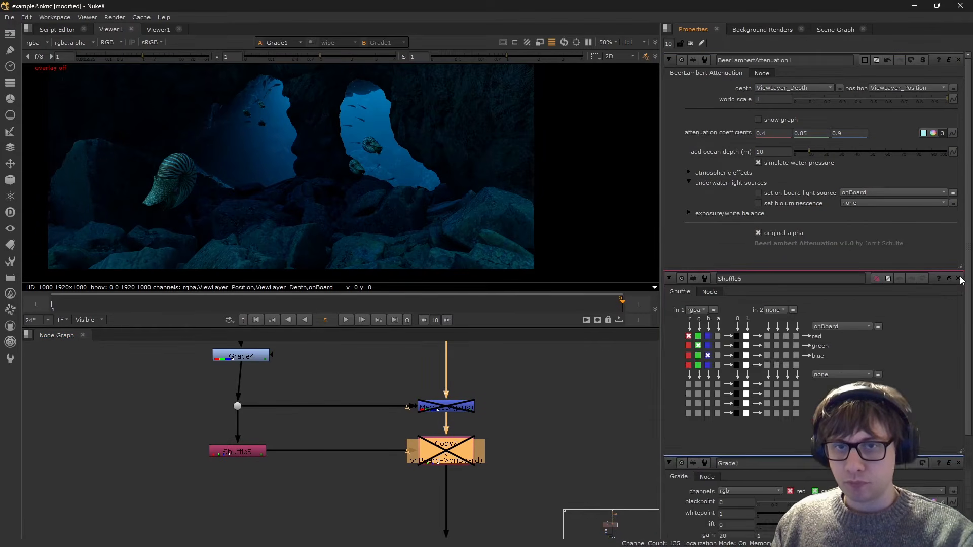
{"action": "left_click", "coordinate": [958, 278]}
{"action": "left_click", "coordinate": [729, 173]}
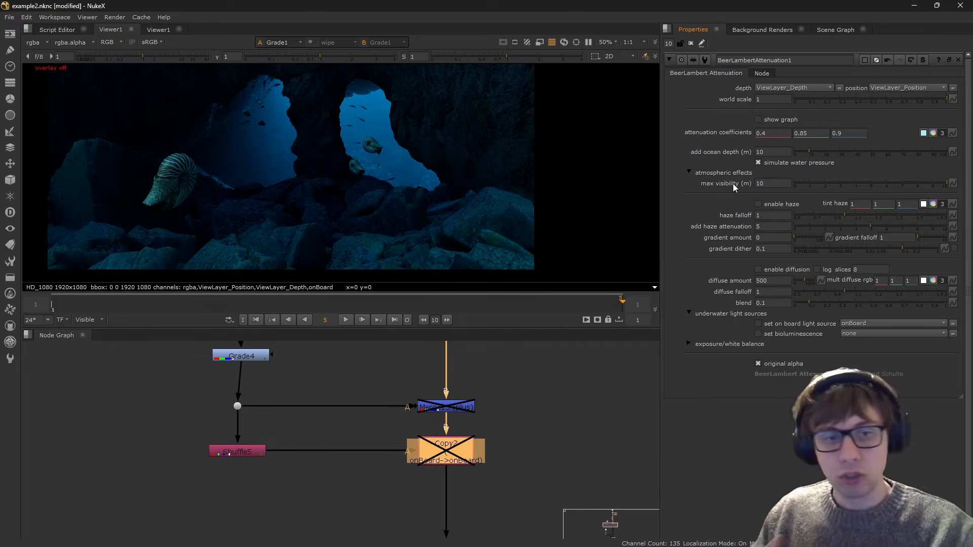
- Enable haze in BeerLambertAttenuation1's atmospheric effects and inspect the cave image
{"action": "left_click", "coordinate": [597, 391]}
{"action": "scroll", "coordinate": [551, 371], "scroll_direction": "down", "scroll_amount": 6}
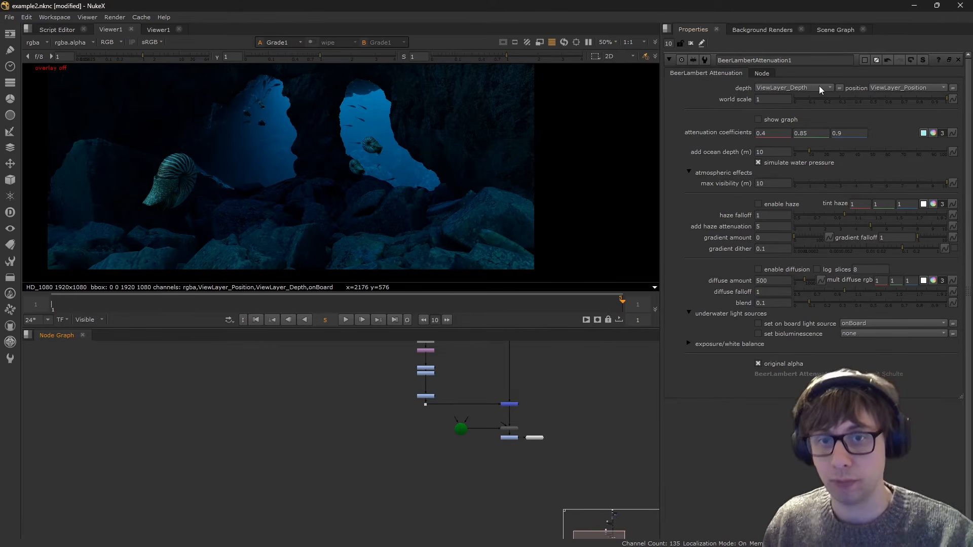
{"action": "left_click", "coordinate": [785, 208]}
{"action": "scroll", "coordinate": [427, 183], "scroll_direction": "up", "scroll_amount": 2}
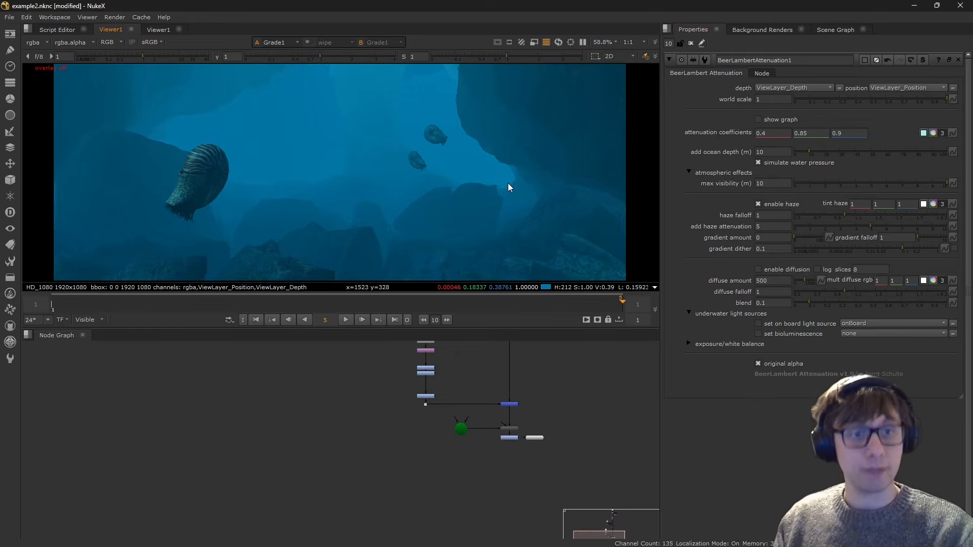
{"action": "scroll", "coordinate": [508, 183], "scroll_direction": "down", "scroll_amount": 3}
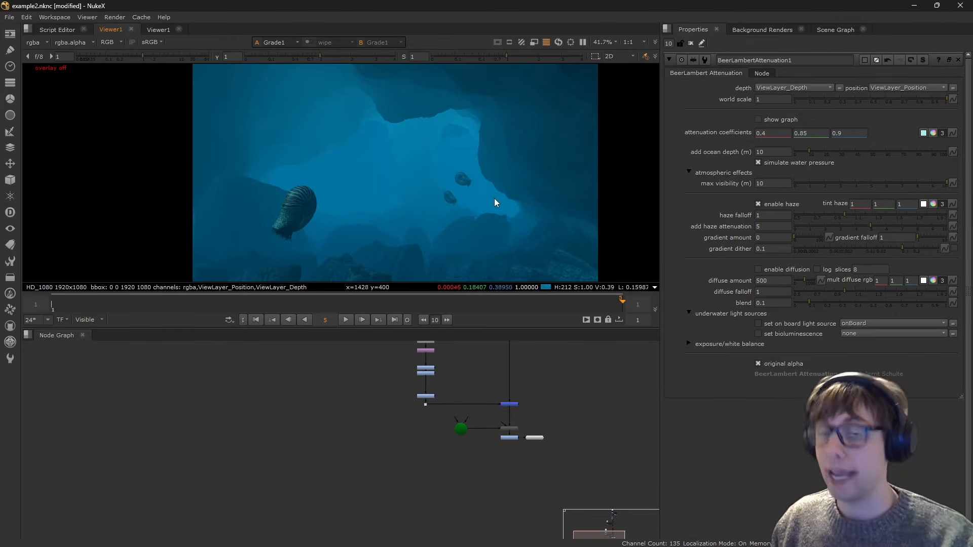
- Set BeerLambertAttenuation1's add haze attenuation to 10
{"action": "key", "text": "BackSpace"}
{"action": "type", "text": "9"}
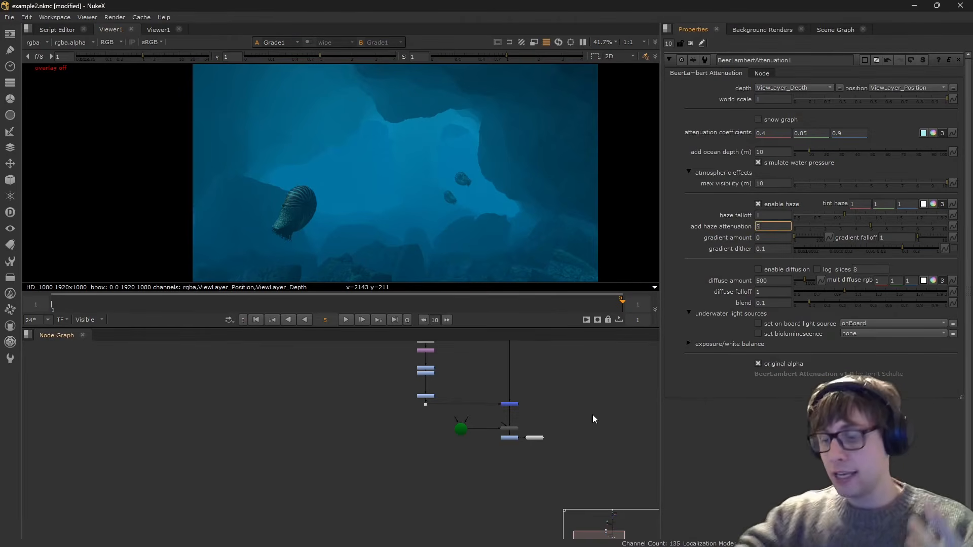
{"action": "key", "text": "Return"}
{"action": "type", "text": "10"}
{"action": "key", "text": "Return"}
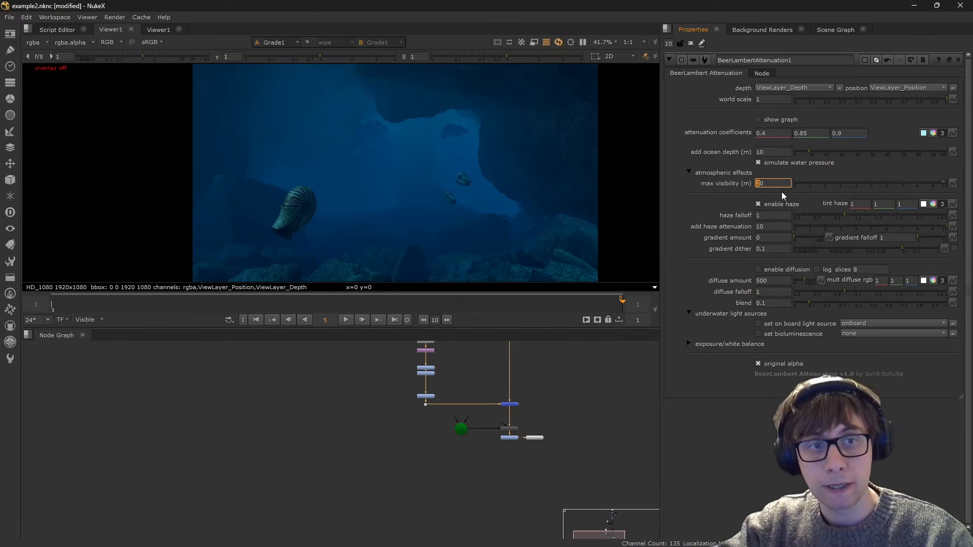
- Set the max visibility to 14 m and the haze falloff to 1.22 in BeerLambertAttenuation1
{"action": "key", "text": "Down"}
{"action": "key", "text": "Down"}
{"action": "key", "text": "Up"}
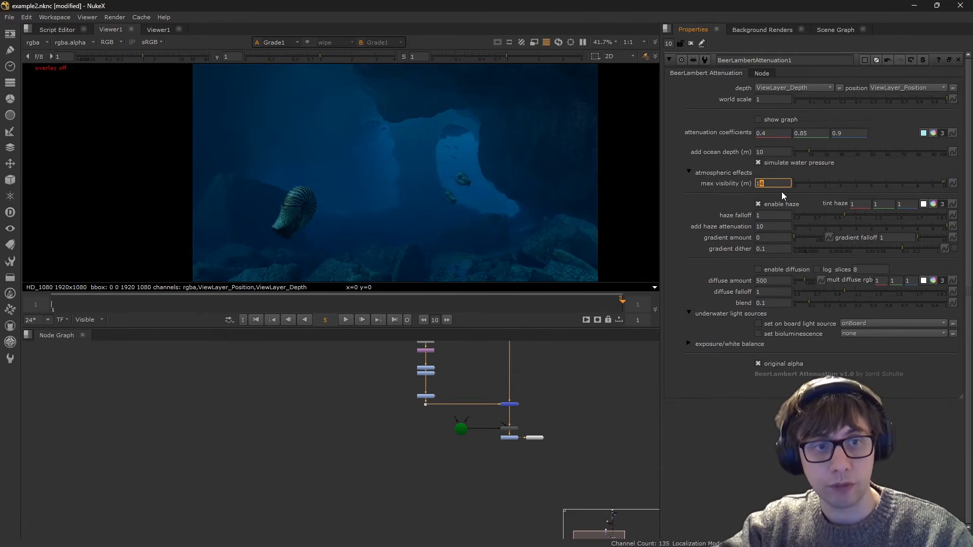
{"action": "key", "text": "Up"}
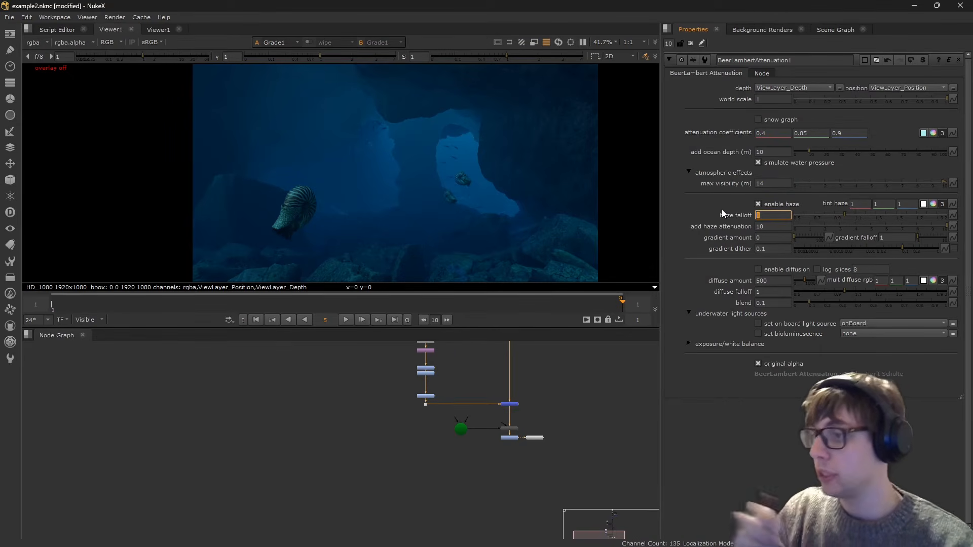
{"action": "mouse_move", "coordinate": [844, 215]}
{"action": "left_mouse_down"}
{"action": "mouse_move", "coordinate": [822, 216]}
{"action": "mouse_move", "coordinate": [858, 214]}
{"action": "mouse_move", "coordinate": [846, 214]}
{"action": "left_mouse_up"}
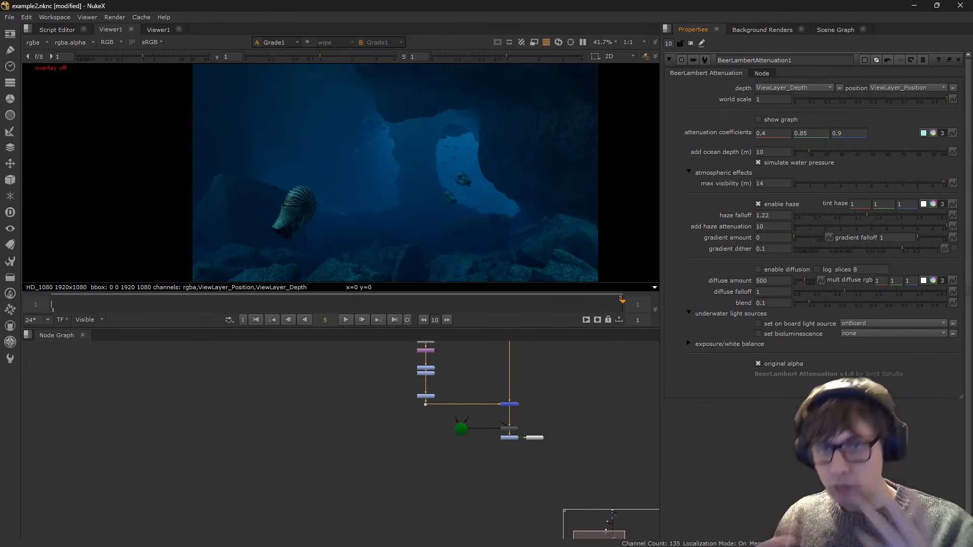
- Add a Ramp node above BeerLambertAttenuation1 and connect it to the hazeColor input
{"action": "scroll", "coordinate": [506, 437], "scroll_direction": "up", "scroll_amount": 8}
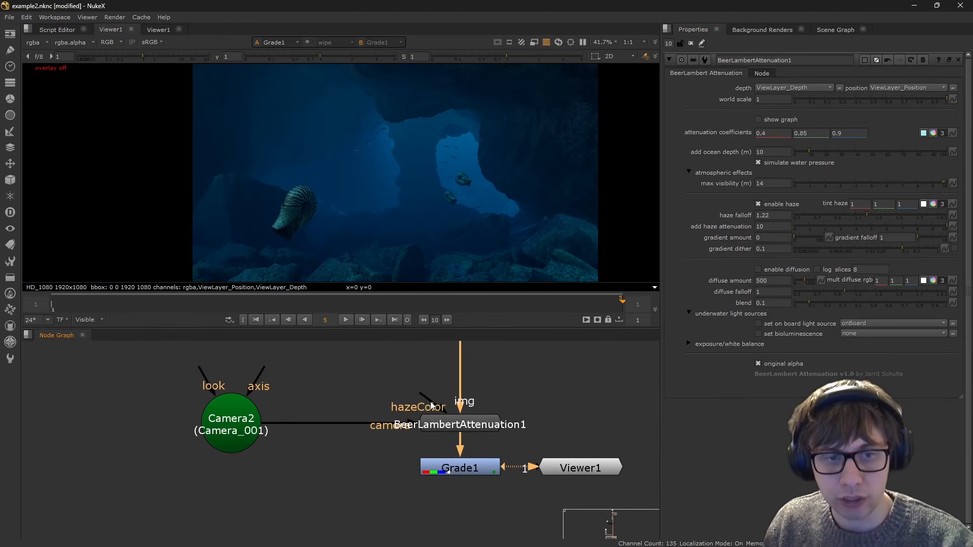
{"action": "left_click_drag", "start_coordinate": [421, 395], "coordinate": [379, 376]}
{"action": "middle_click_drag", "start_coordinate": [504, 395], "coordinate": [463, 413]}
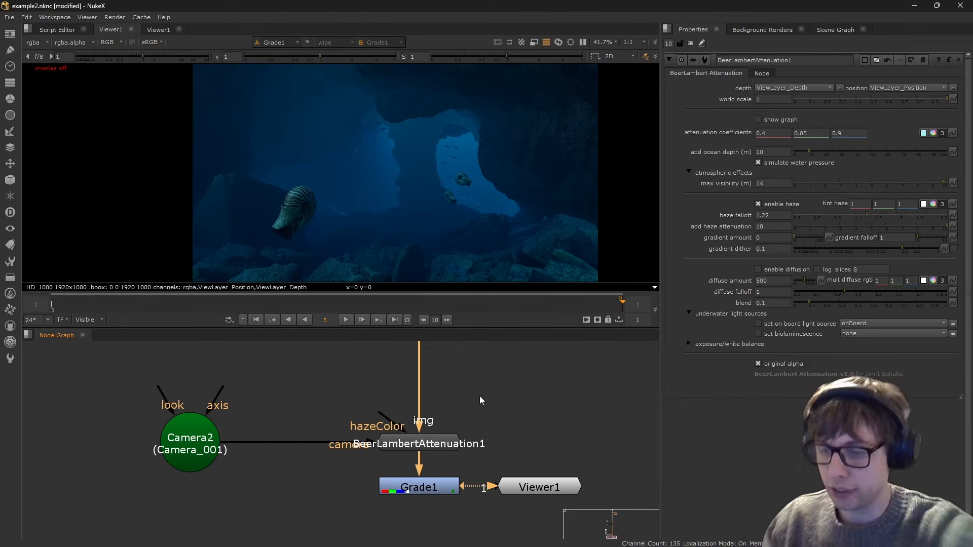
{"action": "key", "text": "Tab"}
{"action": "type", "text": "ramp"}
{"action": "key", "text": "Return"}
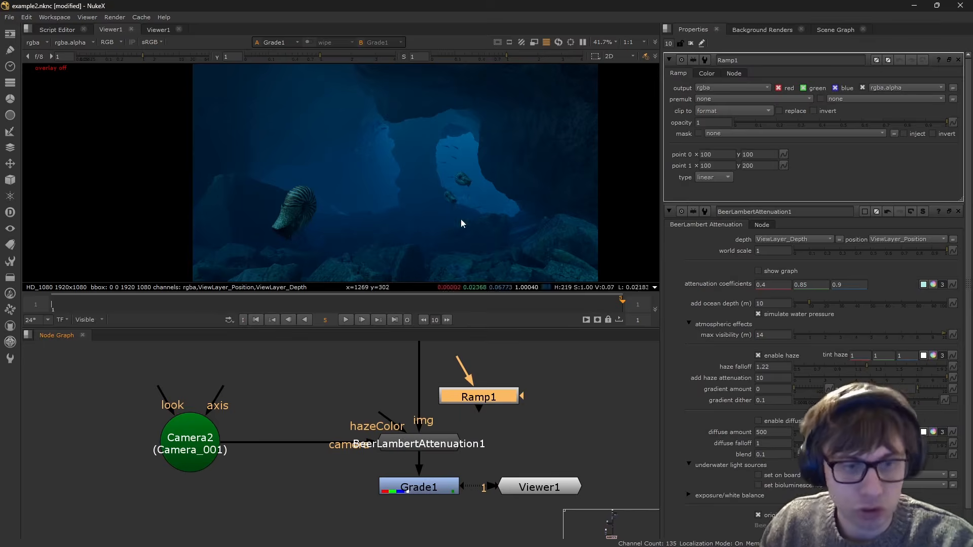
{"action": "left_click_drag", "start_coordinate": [383, 418], "coordinate": [479, 398]}
- Turn on the viewer overlay to show Ramp1's control points over the image
{"action": "scroll", "coordinate": [428, 219], "scroll_direction": "down", "scroll_amount": 1}
{"action": "scroll", "coordinate": [428, 219], "scroll_direction": "down", "scroll_amount": 1}
{"action": "middle_click_drag", "start_coordinate": [428, 219], "coordinate": [361, 228]}
{"action": "scroll", "coordinate": [360, 228], "scroll_direction": "up", "scroll_amount": 2}
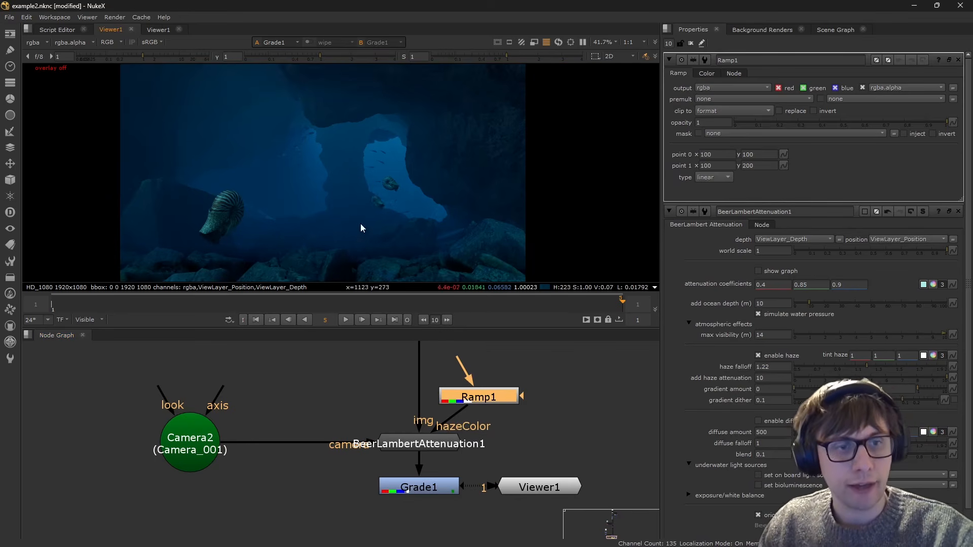
{"action": "left_click_drag", "start_coordinate": [470, 392], "coordinate": [469, 392]}
{"action": "middle_click_drag", "start_coordinate": [336, 169], "coordinate": [387, 154]}
{"action": "key", "text": "w"}
{"action": "scroll", "coordinate": [302, 205], "scroll_direction": "down", "scroll_amount": 5}
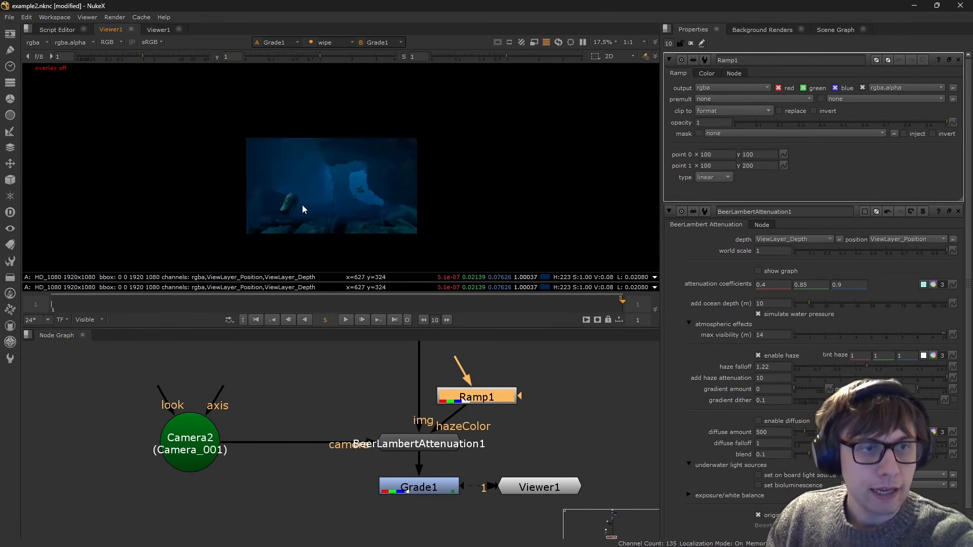
{"action": "key", "text": "q"}
- Place Ramp1's point 0 at about 368, -172 and point 1 at about 1184, 996, and shift the node slightly away from BeerLambertAttenuation1
{"action": "scroll", "coordinate": [304, 209], "scroll_direction": "up", "scroll_amount": 3}
{"action": "left_click_drag", "start_coordinate": [217, 223], "coordinate": [411, 114]}
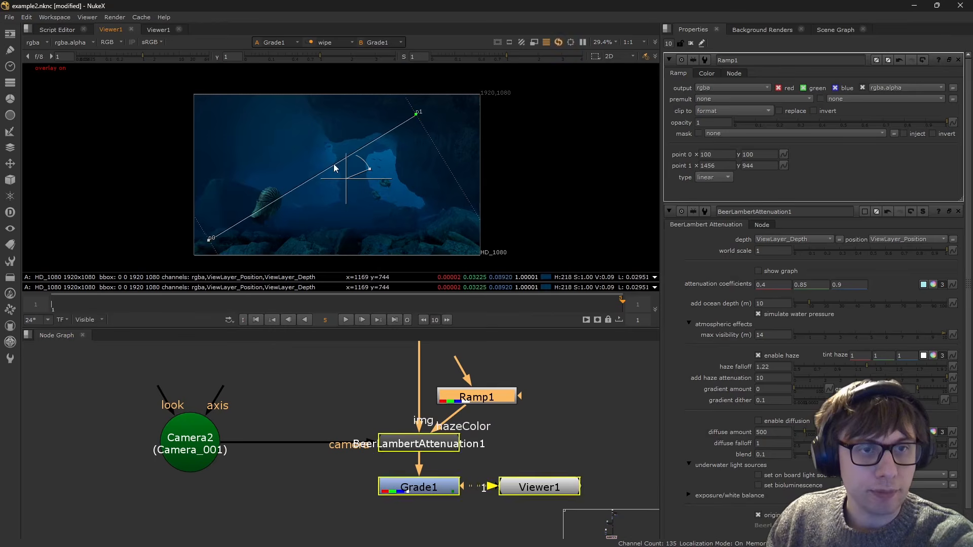
{"action": "middle_click_drag", "start_coordinate": [256, 216], "coordinate": [314, 187]}
{"action": "left_click_drag", "start_coordinate": [267, 210], "coordinate": [306, 250]}
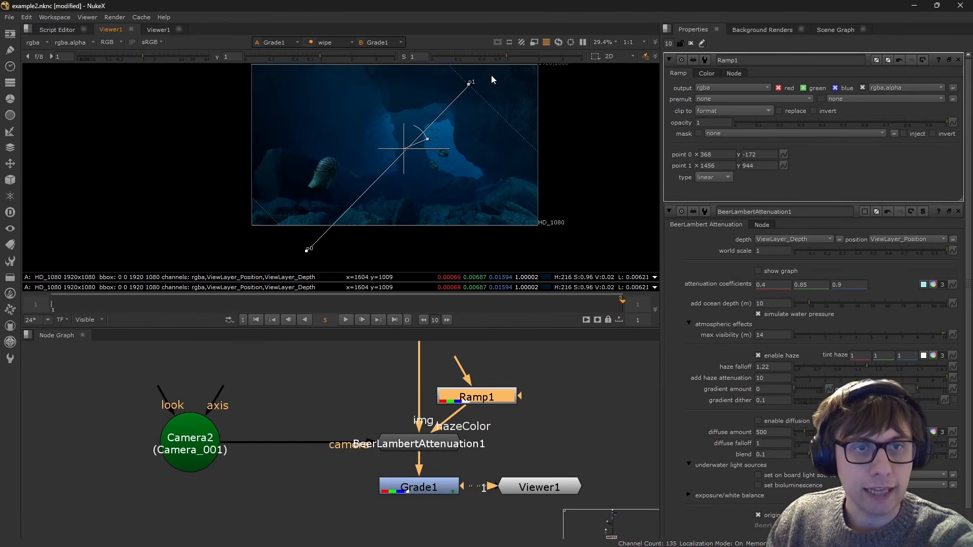
{"action": "left_click_drag", "start_coordinate": [466, 84], "coordinate": [428, 75]}
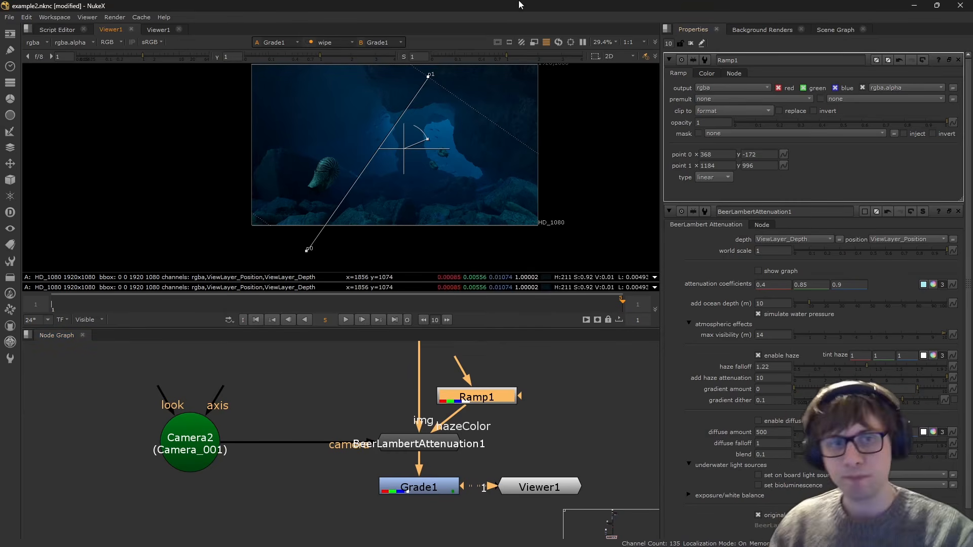
{"action": "left_click_drag", "start_coordinate": [478, 392], "coordinate": [509, 382]}
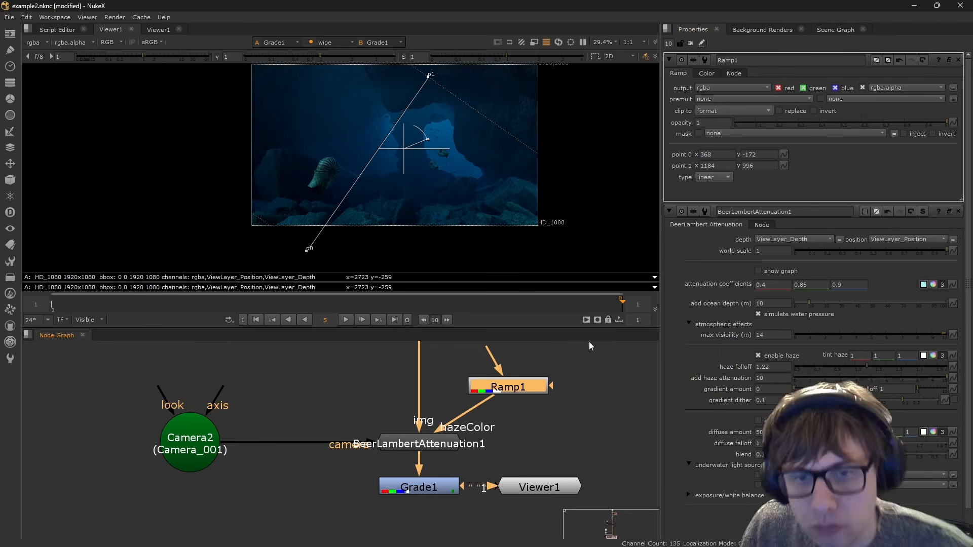
{"action": "left_click", "coordinate": [556, 401]}
- Try a green tint haze value of 0.97 in BeerLambertAttenuation1 and undo it
{"action": "left_click", "coordinate": [862, 354]}
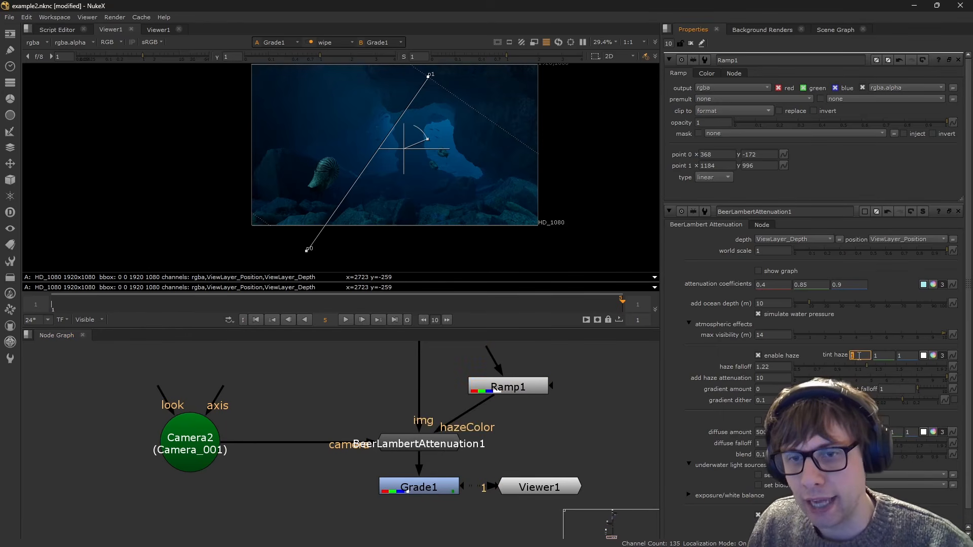
{"action": "left_click", "coordinate": [884, 355]}
{"action": "middle_click_drag", "start_coordinate": [884, 356], "coordinate": [892, 334]}
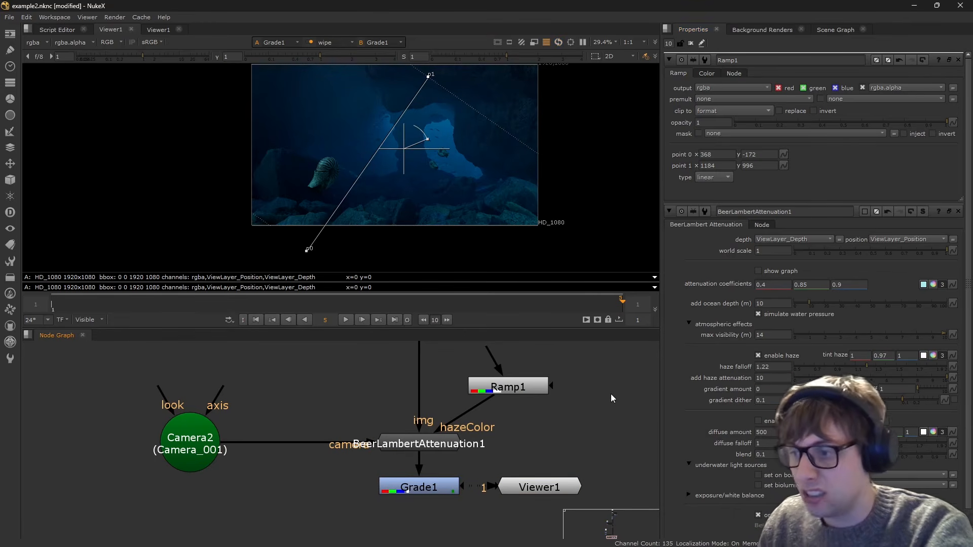
{"action": "middle_click_drag", "start_coordinate": [877, 359], "coordinate": [882, 358]}
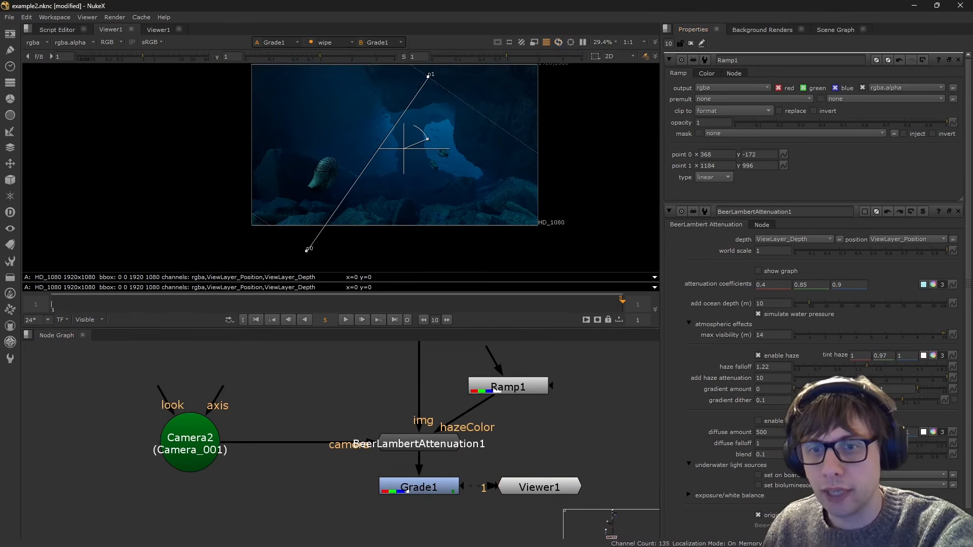
{"action": "key", "text": "ctrl+z"}
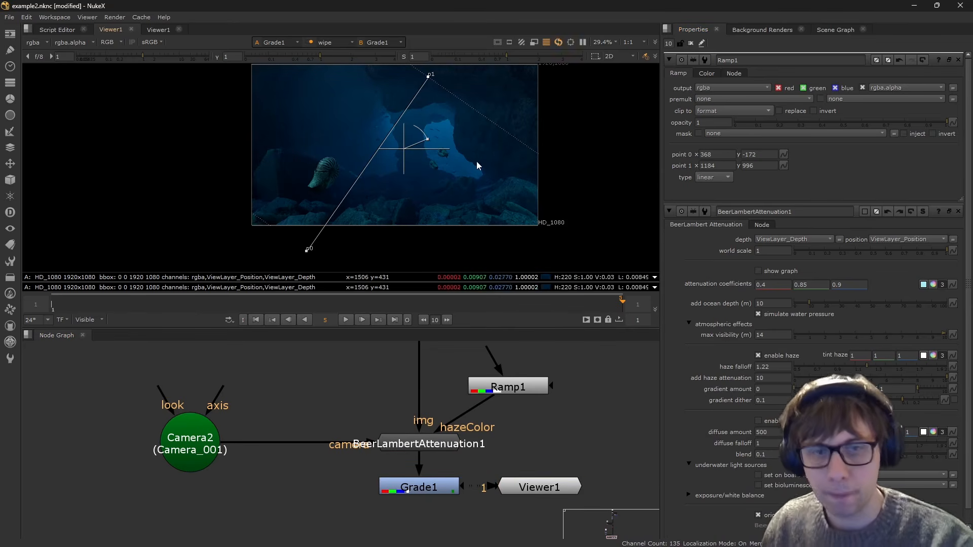
- Enable diffusion in BeerLambertAttenuation1 and inspect the effect up close
{"action": "scroll", "coordinate": [476, 161], "scroll_direction": "up", "scroll_amount": 1}
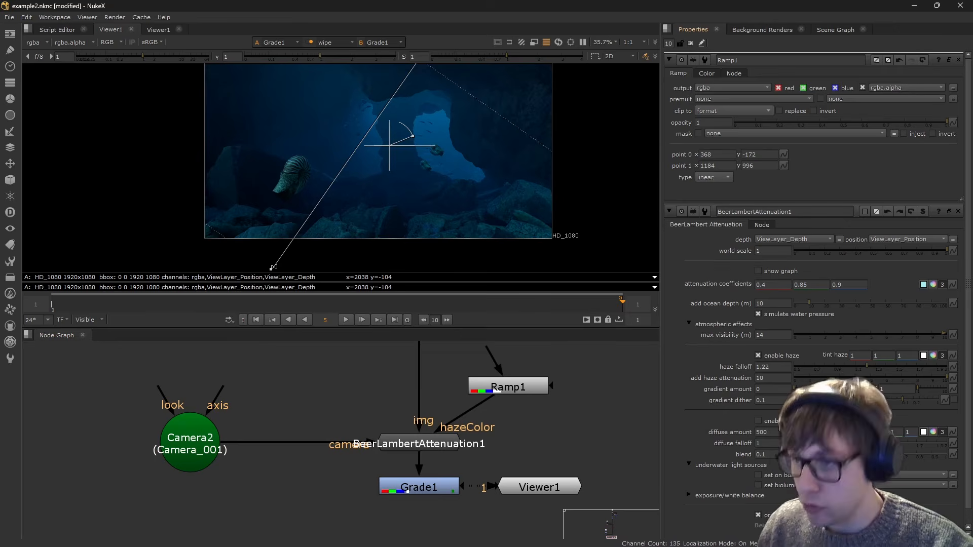
{"action": "left_click", "coordinate": [758, 421]}
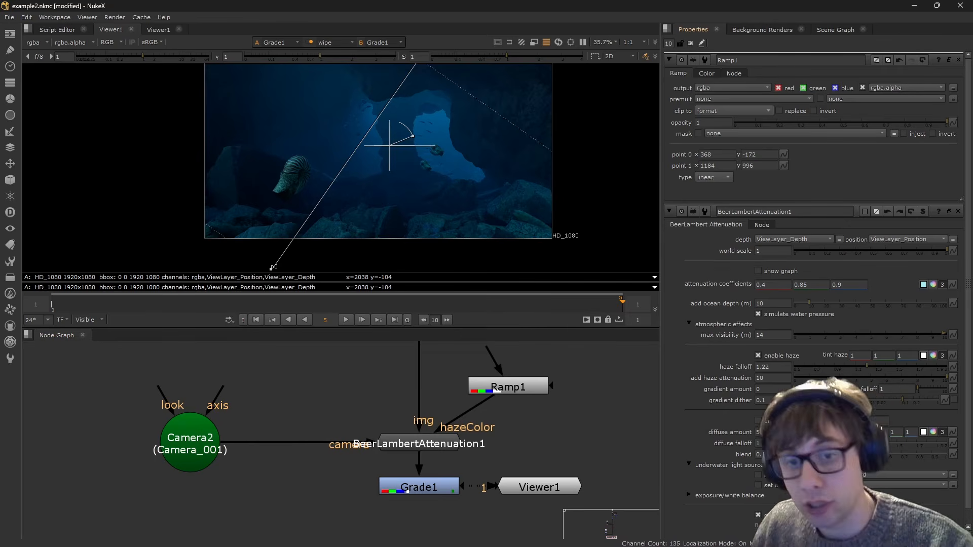
{"action": "scroll", "coordinate": [488, 124], "scroll_direction": "up", "scroll_amount": 1}
{"action": "scroll", "coordinate": [487, 128], "scroll_direction": "up", "scroll_amount": 1}
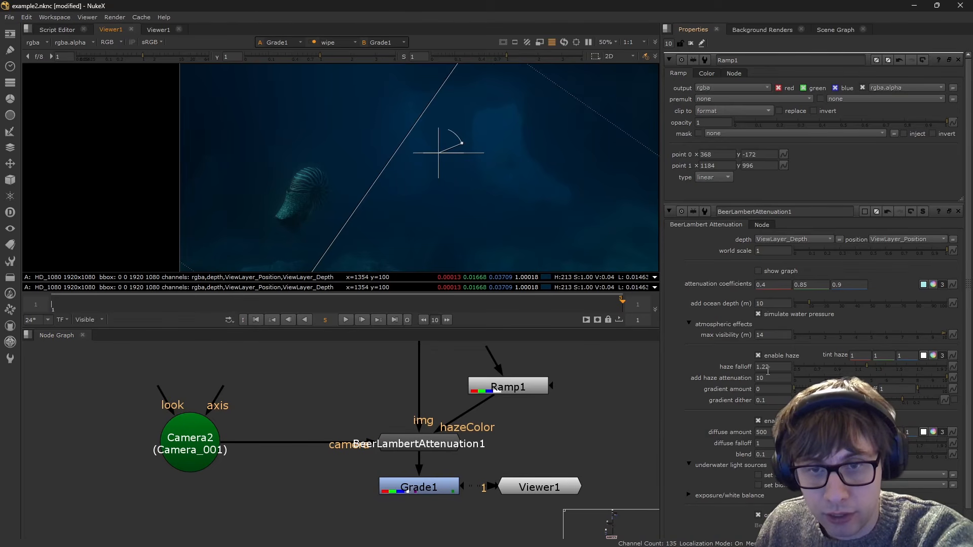
- Undo a trial haze falloff of 1.595, and set the diffuse falloff to 1.545 and the blend to 0.44
{"action": "left_click_drag", "start_coordinate": [864, 369], "coordinate": [905, 361]}
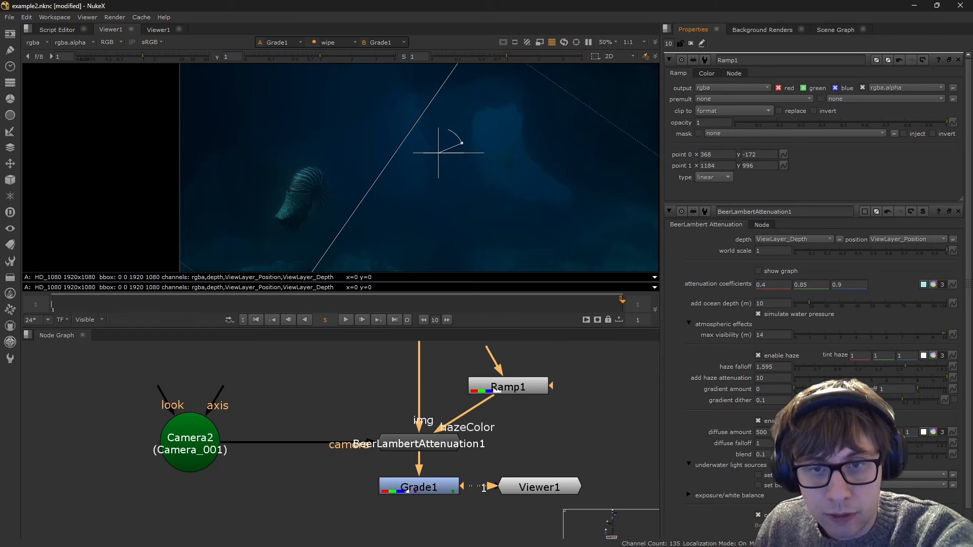
{"action": "key", "text": "ctrl+z"}
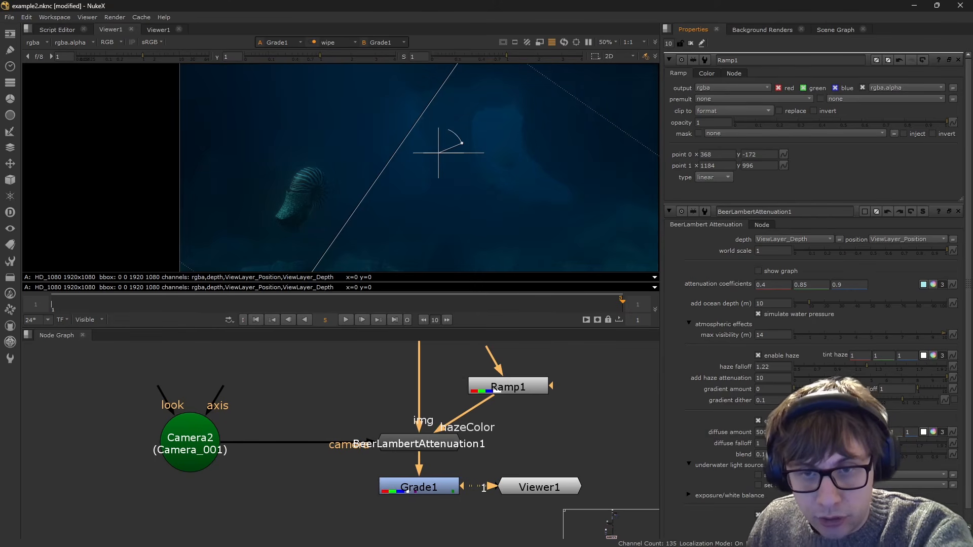
{"action": "left_click_drag", "start_coordinate": [844, 442], "coordinate": [901, 439]}
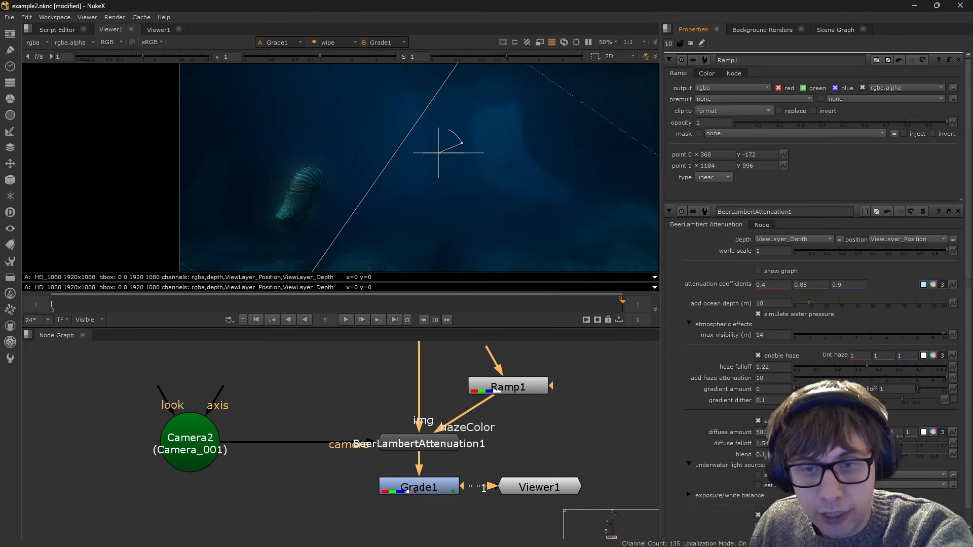
{"action": "left_click_drag", "start_coordinate": [811, 454], "coordinate": [860, 454]}
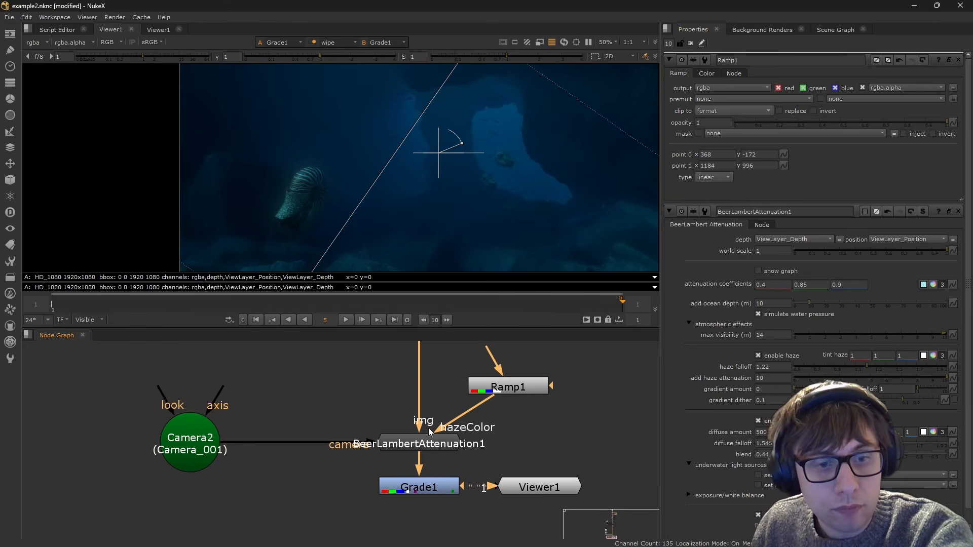
- Compare the image with BeerLambertAttenuation1 disabled and re-enabled
{"action": "left_click", "coordinate": [430, 441]}
{"action": "key", "text": "d"}
{"action": "key", "text": "d"}
{"action": "left_click", "coordinate": [473, 472]}
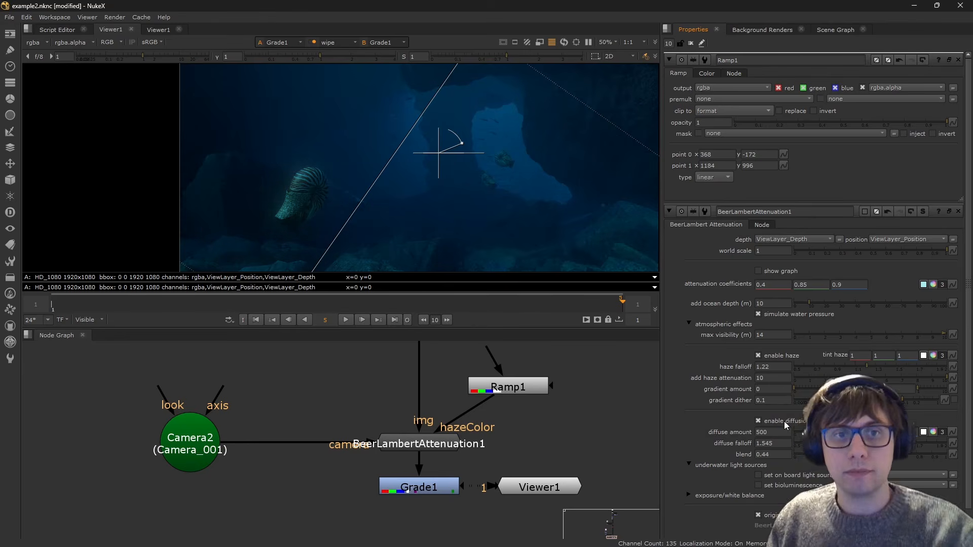
- Add an ExponentialBlur node directly after Grade1 in the node graph
{"action": "middle_click_drag", "start_coordinate": [372, 443], "coordinate": [389, 397]}
{"action": "left_click", "coordinate": [438, 443]}
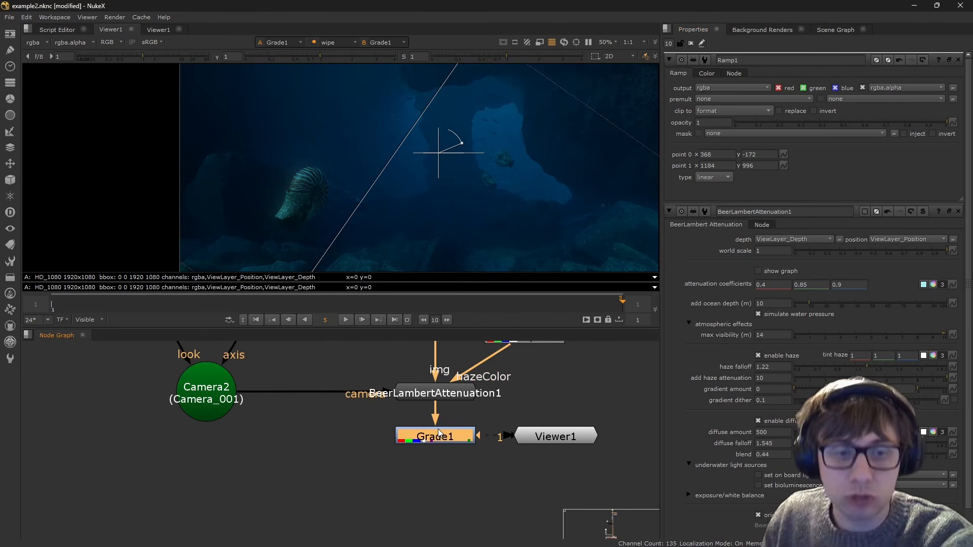
{"action": "key", "text": "Tab"}
{"action": "type", "text": "ex"}
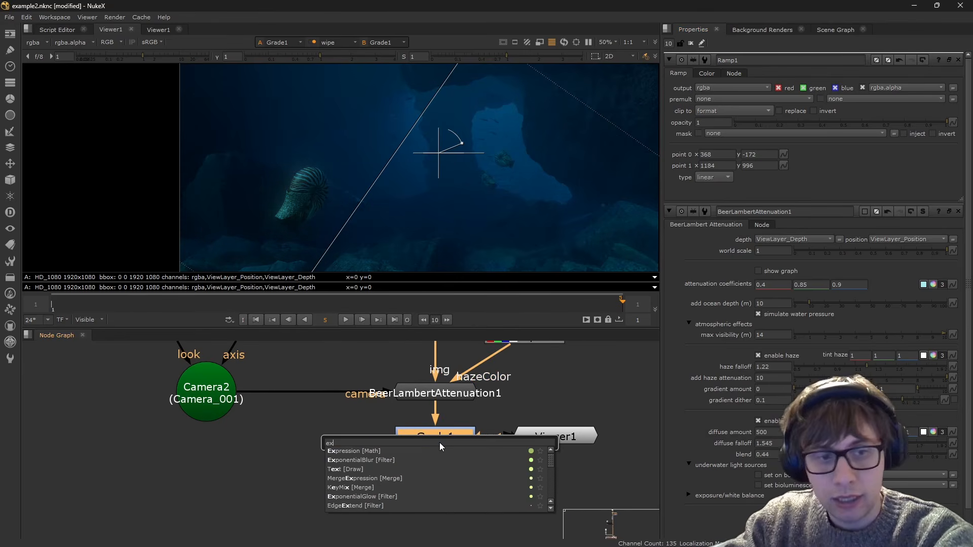
{"action": "type", "text": "pone"}
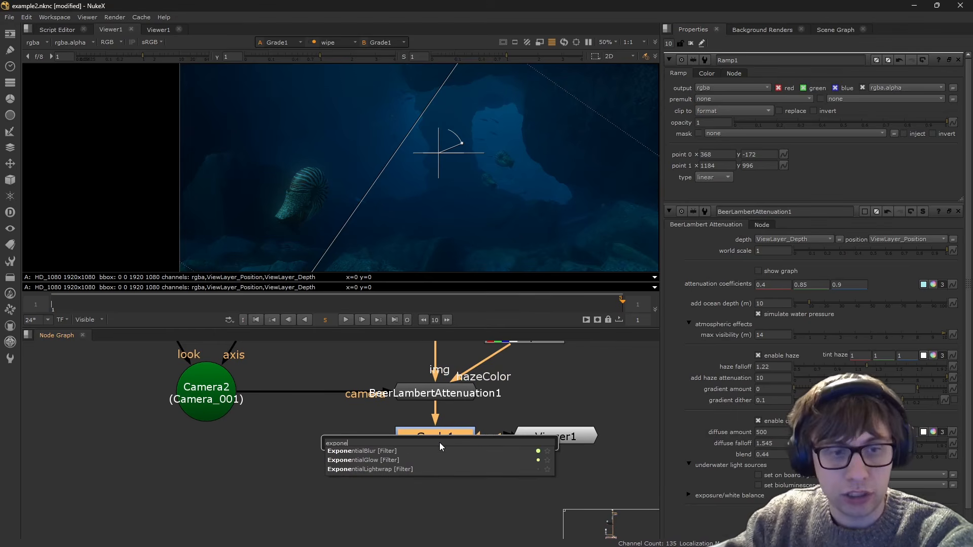
{"action": "key", "text": "Return"}
{"action": "left_click_drag", "start_coordinate": [442, 464], "coordinate": [444, 472]}
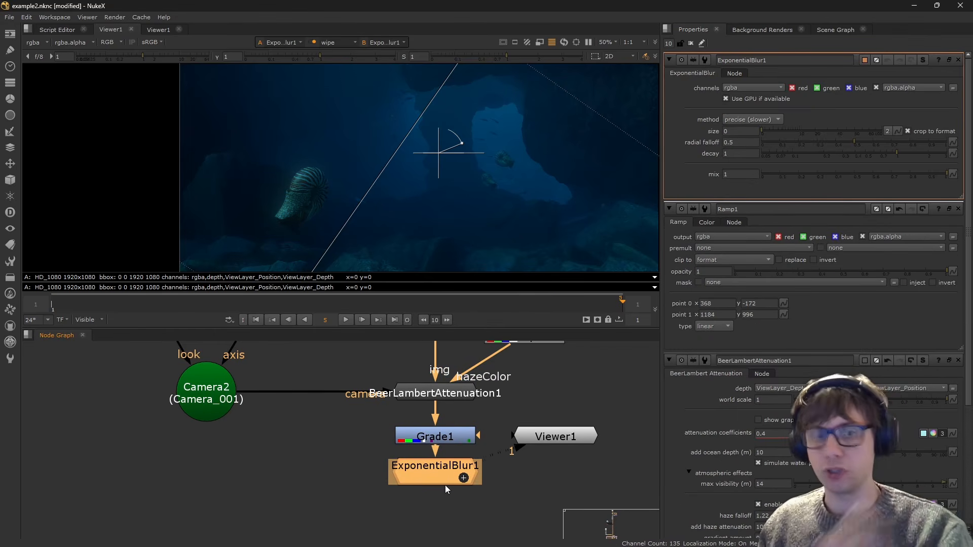
- Switch ExponentialBlur1 to the classical (faster) method and set its size to 1500
{"action": "left_click", "coordinate": [758, 121]}
{"action": "left_click", "coordinate": [755, 130]}
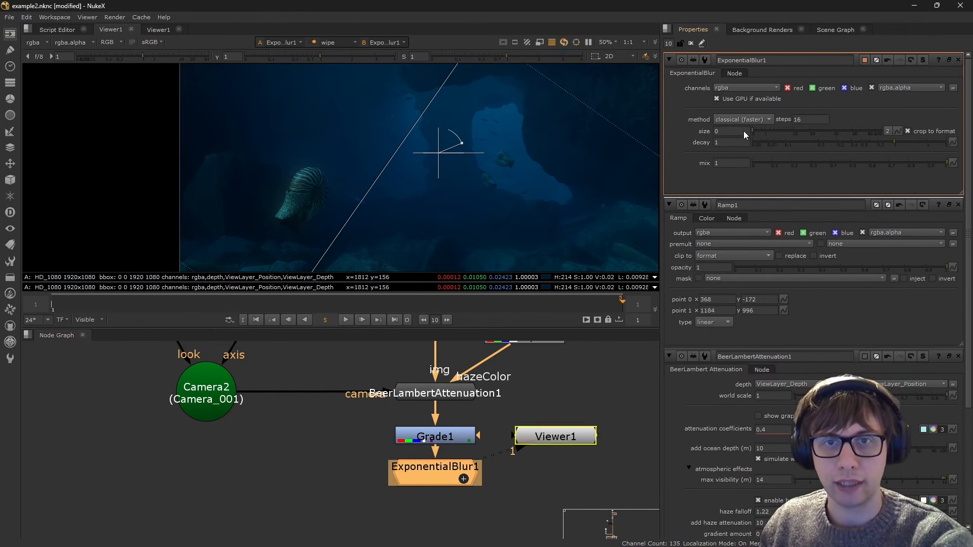
{"action": "left_click", "coordinate": [736, 131]}
{"action": "type", "text": "1500"}
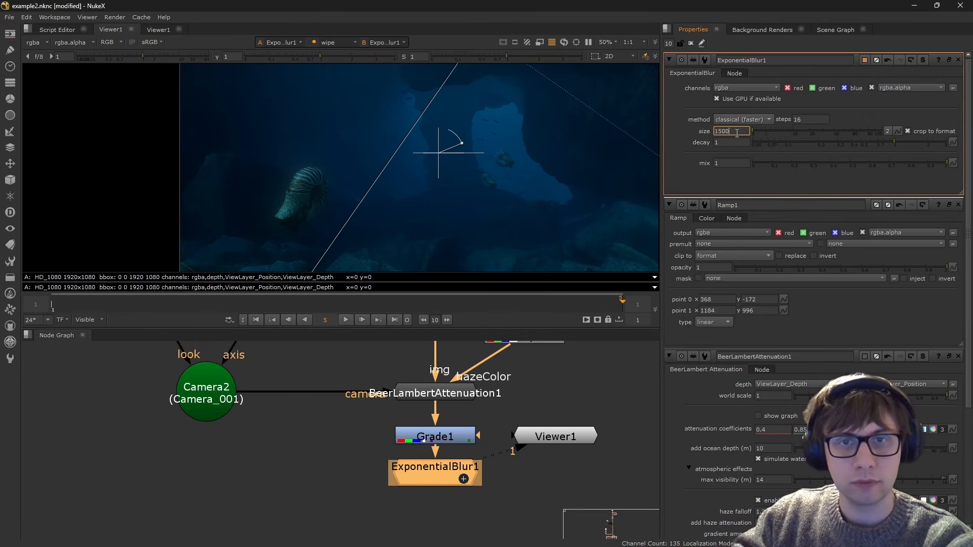
{"action": "key", "text": "Return"}
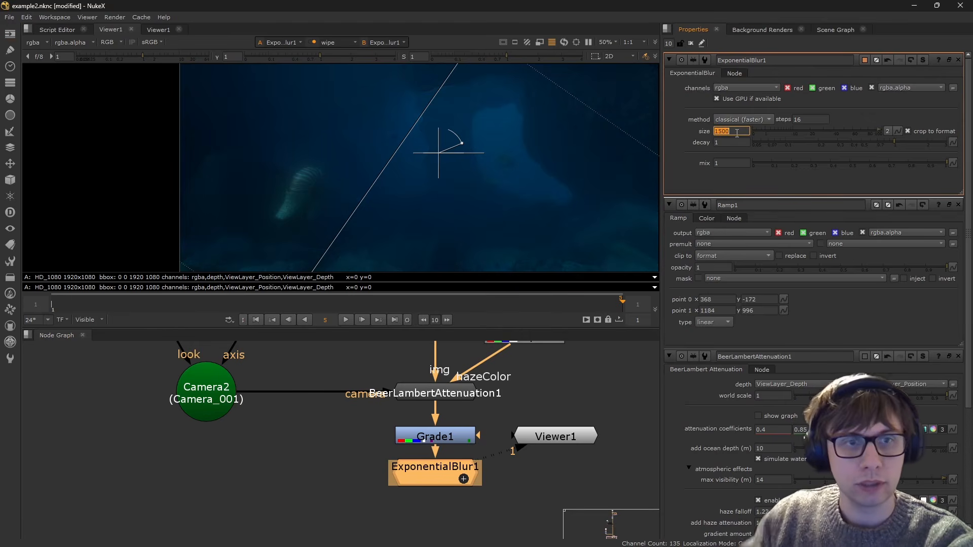
- Lower the ExponentialBlur1 mix to 0.21 and check the whole frame
{"action": "left_click", "coordinate": [789, 162]}
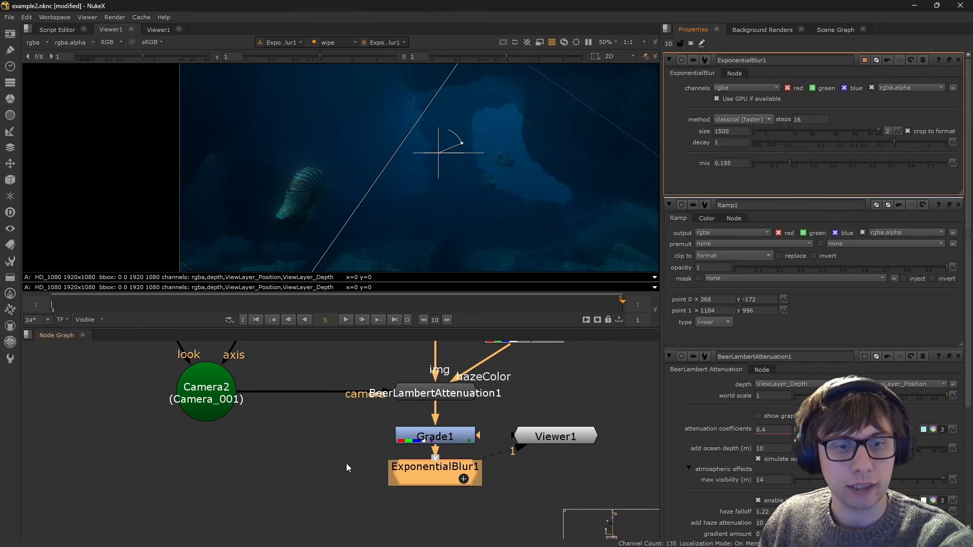
{"action": "left_click", "coordinate": [792, 162]}
{"action": "scroll", "coordinate": [474, 164], "scroll_direction": "down", "scroll_amount": 1}
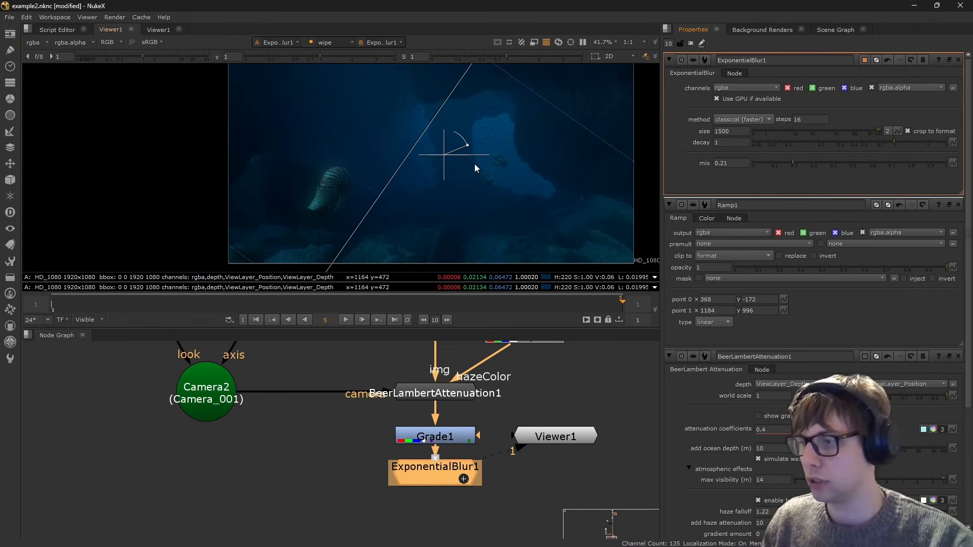
- Add a DeepBeerLambertAttenuation node in the empty area beside the BeerLambertAttenuation1 branch
{"action": "scroll", "coordinate": [774, 175], "scroll_direction": "down", "scroll_amount": 5}
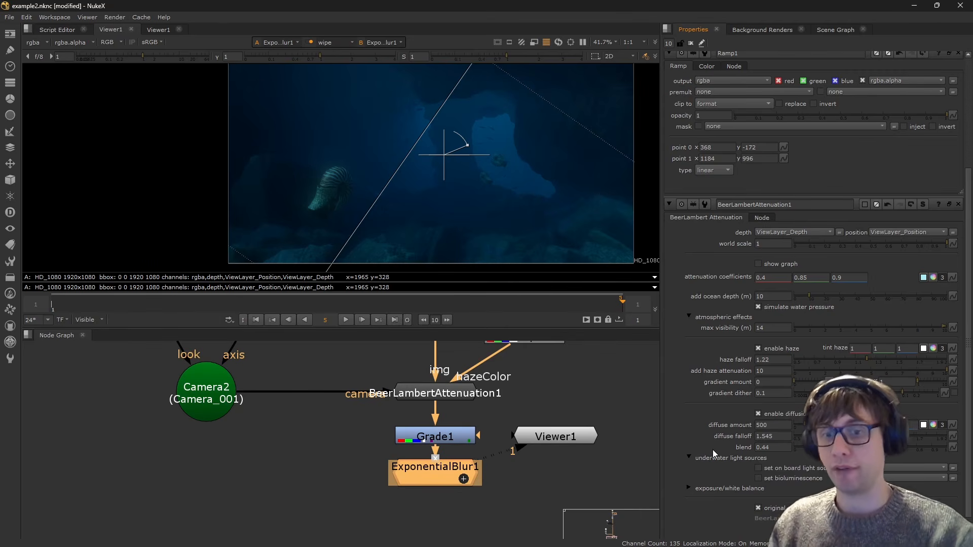
{"action": "scroll", "coordinate": [593, 385], "scroll_direction": "down", "scroll_amount": 4}
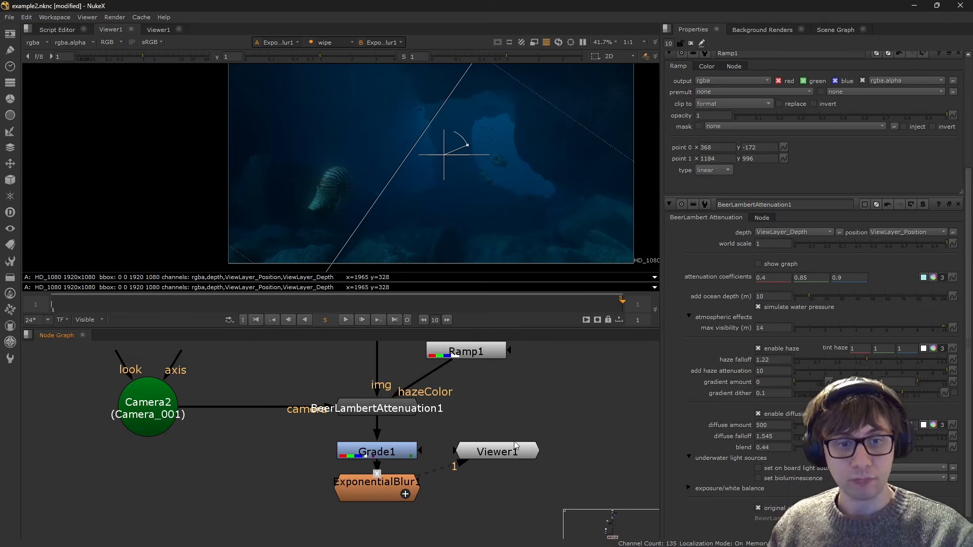
{"action": "scroll", "coordinate": [588, 430], "scroll_direction": "up", "scroll_amount": 1}
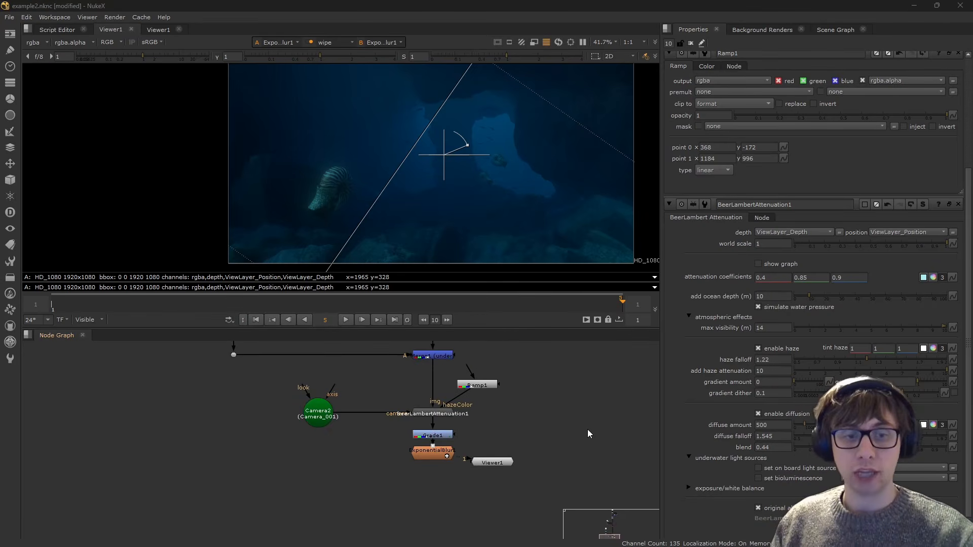
{"action": "key", "text": "Tab"}
{"action": "type", "text": "deep"}
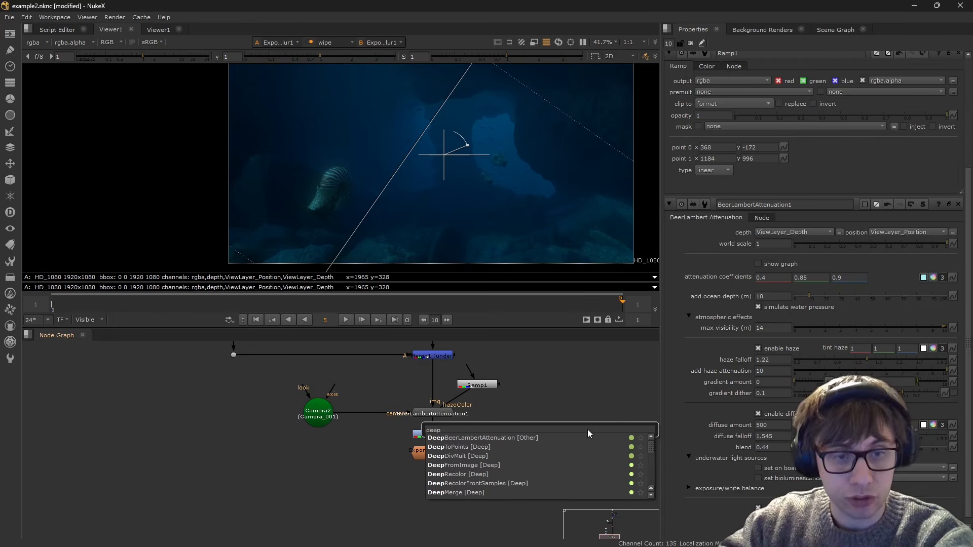
{"action": "key", "text": "Return"}
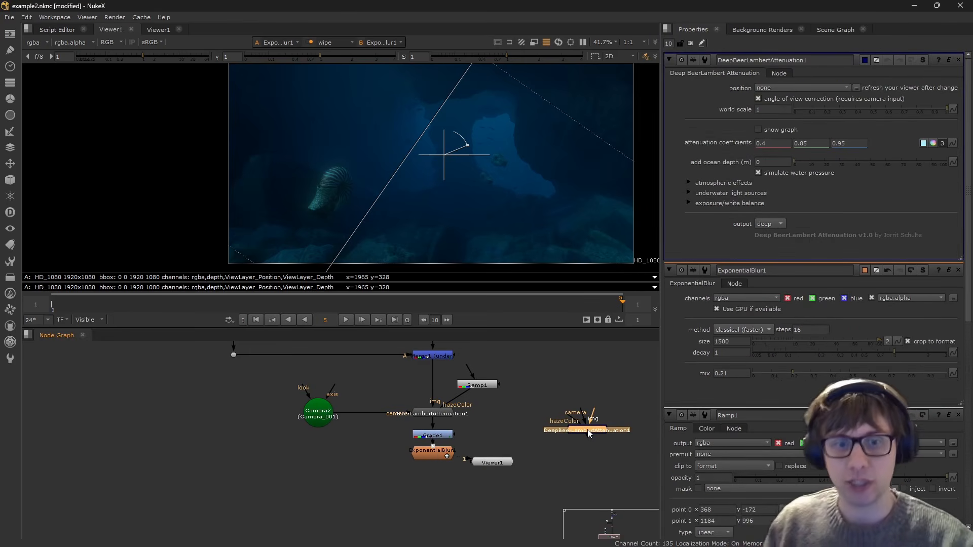
- Move the DeepBeerLambertAttenuation1 node up roughly level with BeerLambertAttenuation1 and leave it deselected
{"action": "scroll", "coordinate": [588, 430], "scroll_direction": "up", "scroll_amount": 3}
{"action": "left_click_drag", "start_coordinate": [599, 433], "coordinate": [582, 434]}
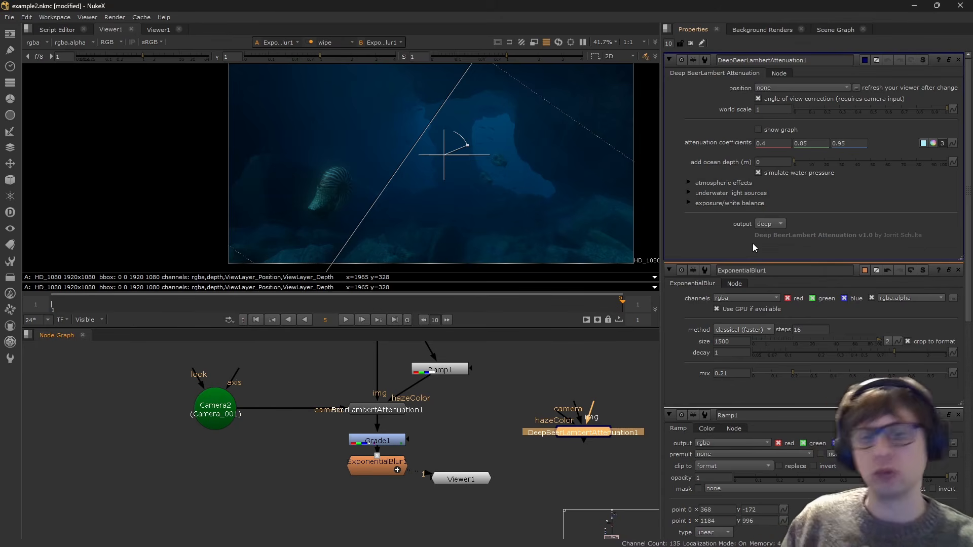
{"action": "left_click_drag", "start_coordinate": [543, 454], "coordinate": [621, 406]}
{"action": "left_click_drag", "start_coordinate": [615, 485], "coordinate": [537, 406]}
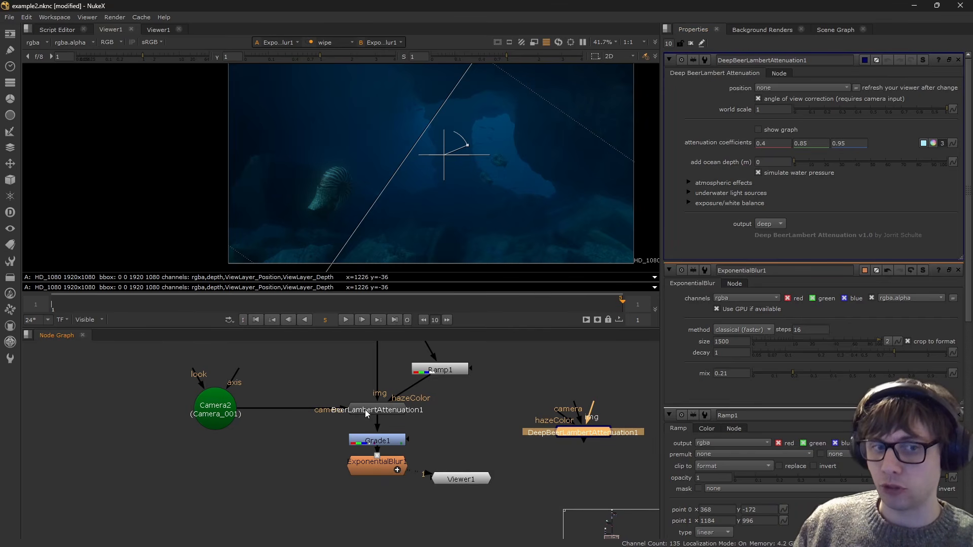
{"action": "left_click", "coordinate": [443, 424]}
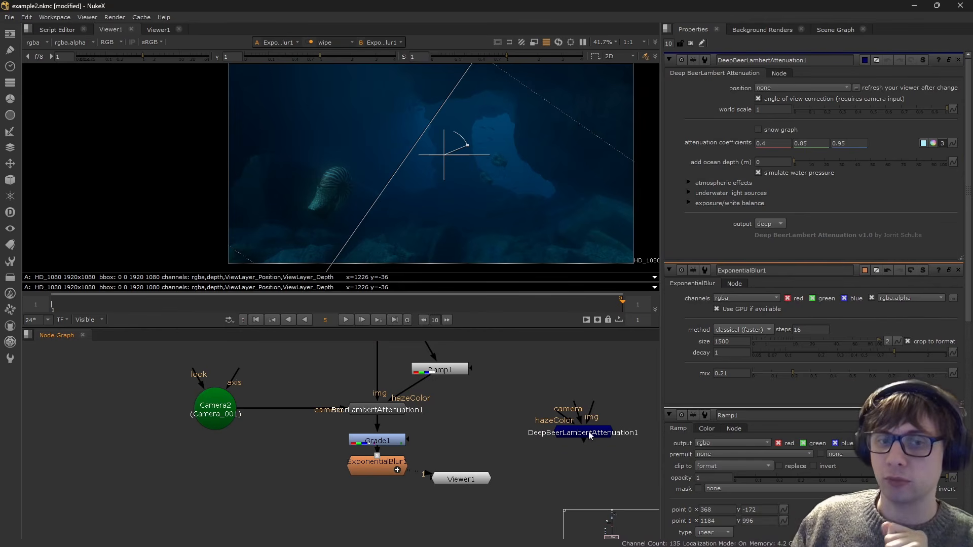
{"action": "left_click_drag", "start_coordinate": [590, 433], "coordinate": [581, 400]}
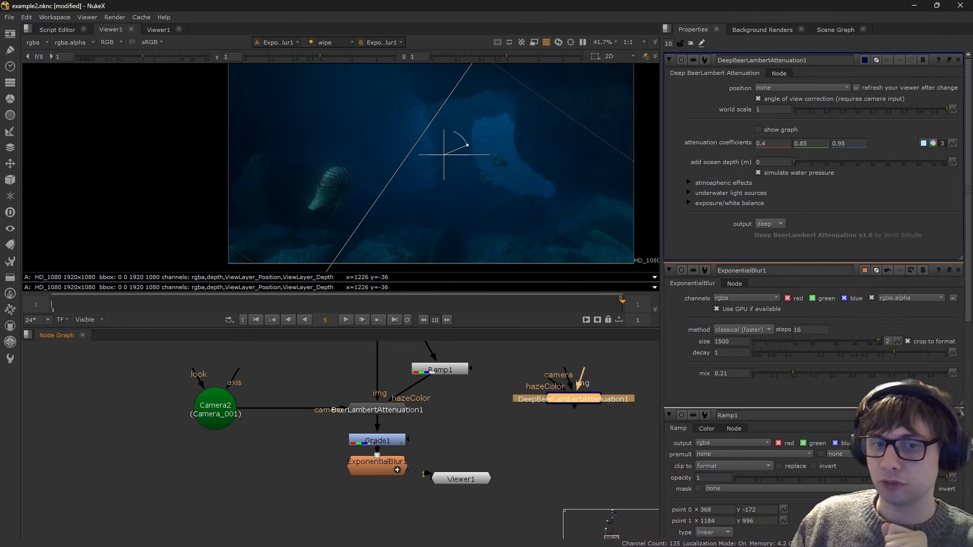
{"action": "left_click", "coordinate": [538, 464]}
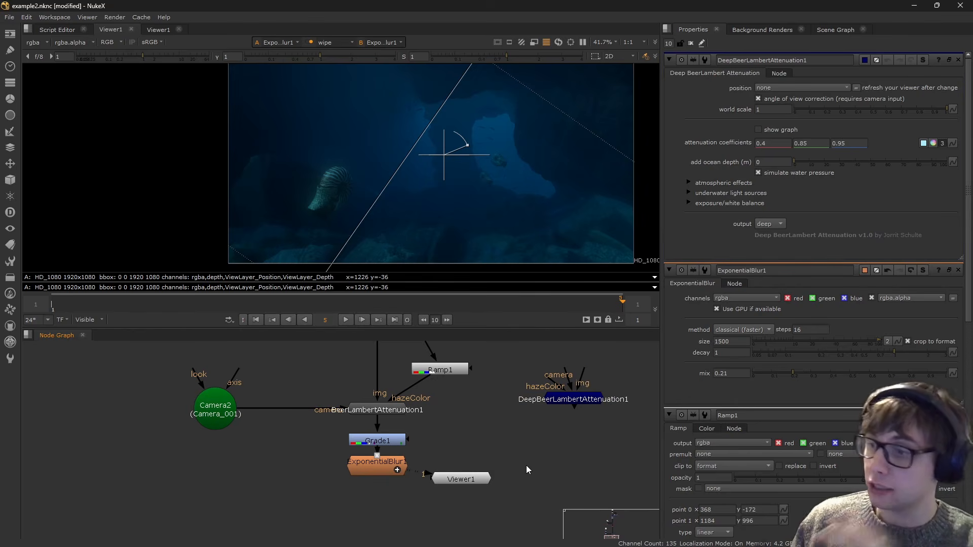